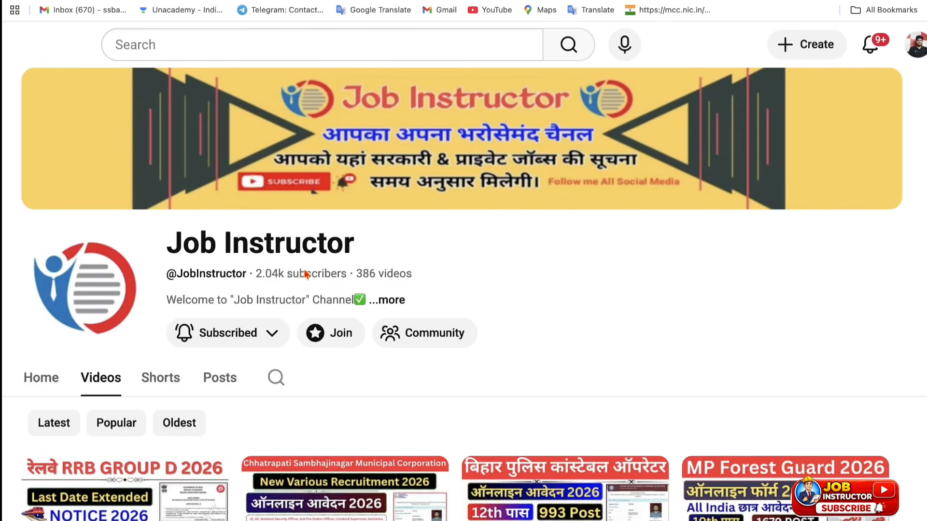
Step: Look over the Job Instructor channel page and bring up the UPPCB 2026 advertisement PDF
click(248, 333)
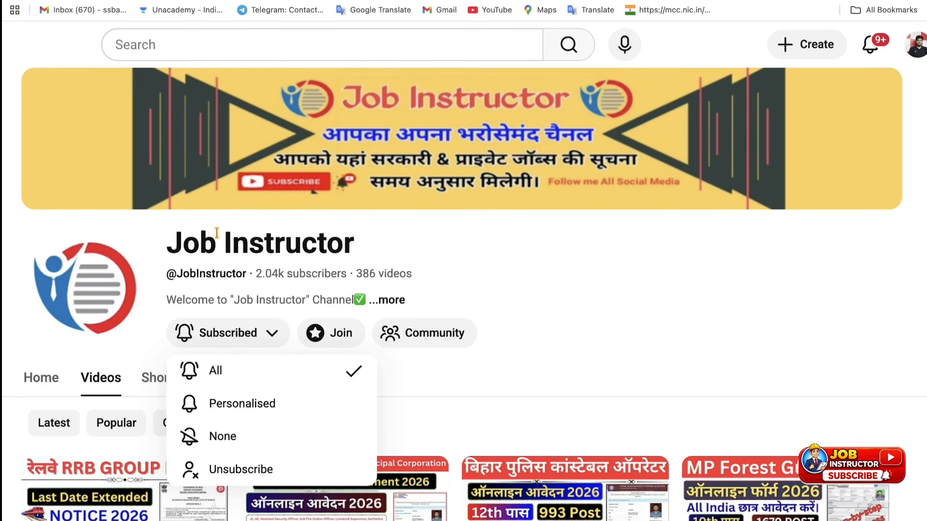
drag(188, 244, 347, 237)
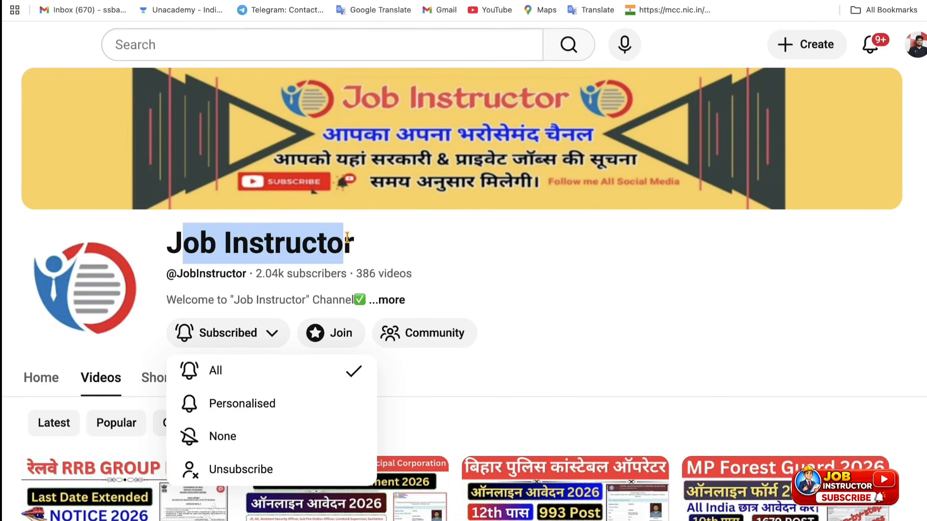
click(346, 237)
scroll(348, 239, down, 4)
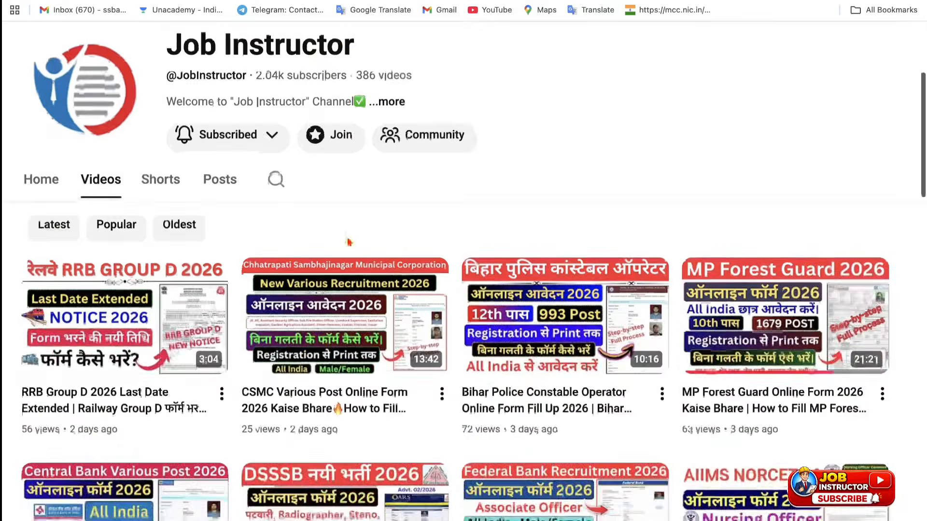
scroll(350, 241, down, 3)
mouse_move(706, 240)
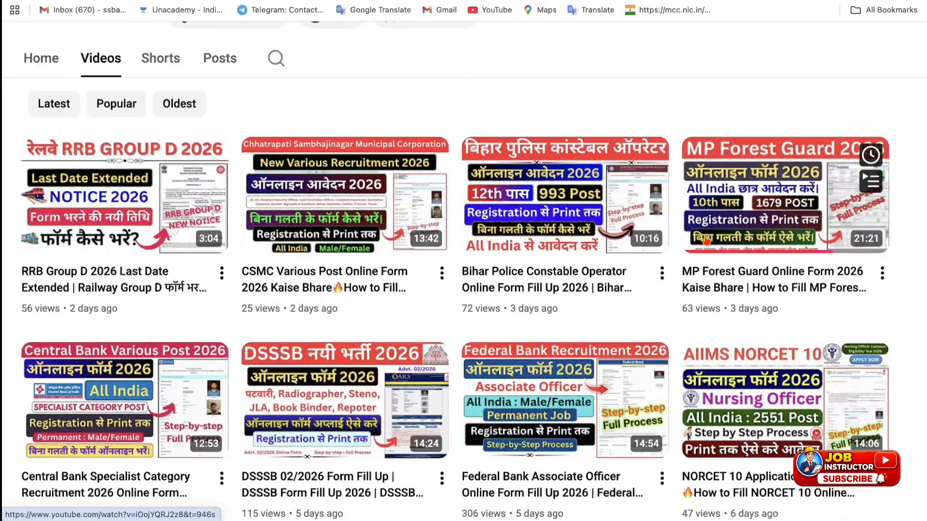
mouse_move(281, 224)
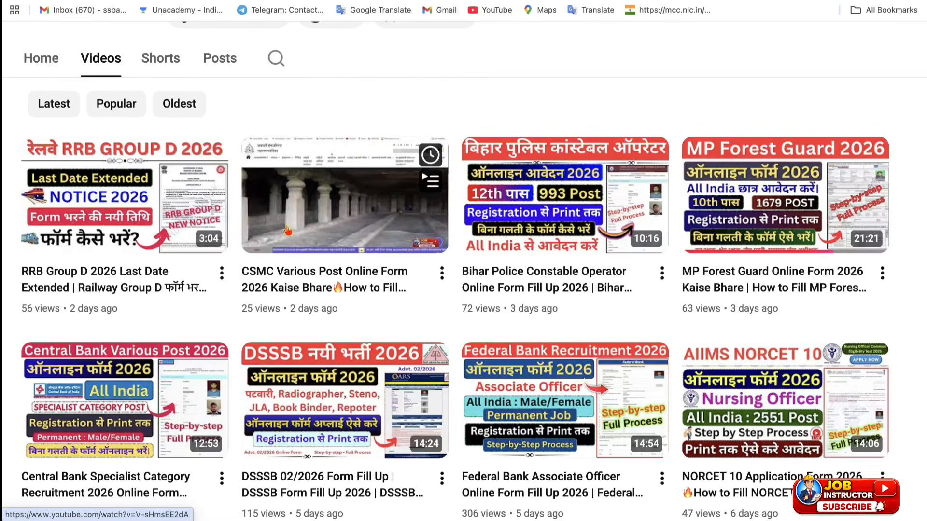
scroll(338, 260, down, 4)
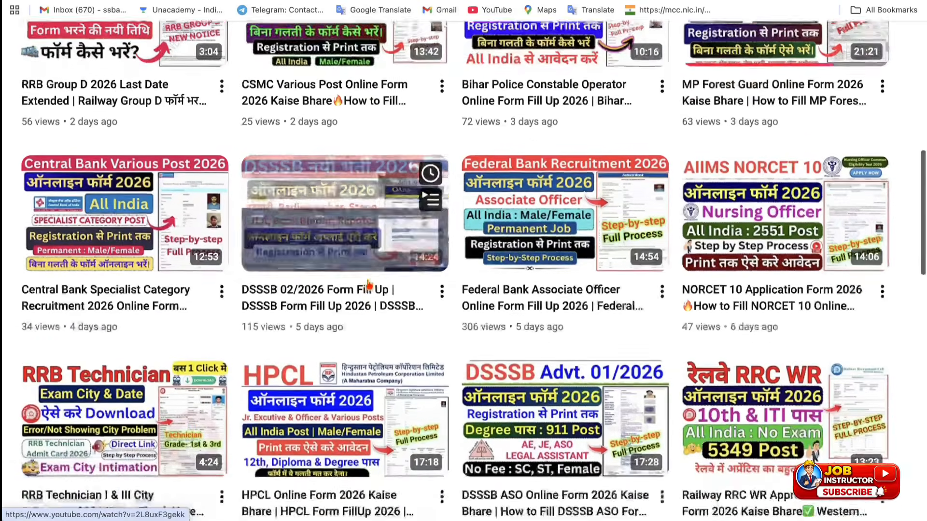
scroll(369, 286, down, 1)
scroll(369, 285, up, 11)
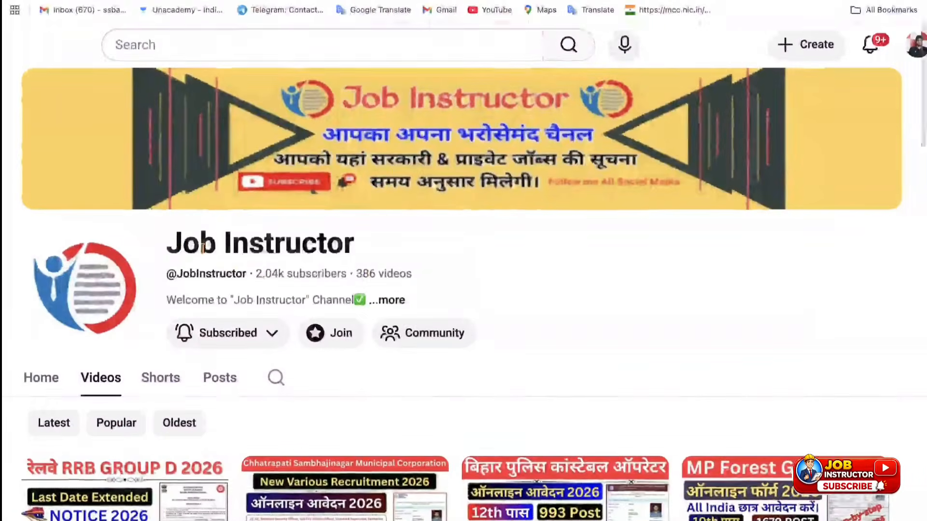
drag(169, 244, 349, 227)
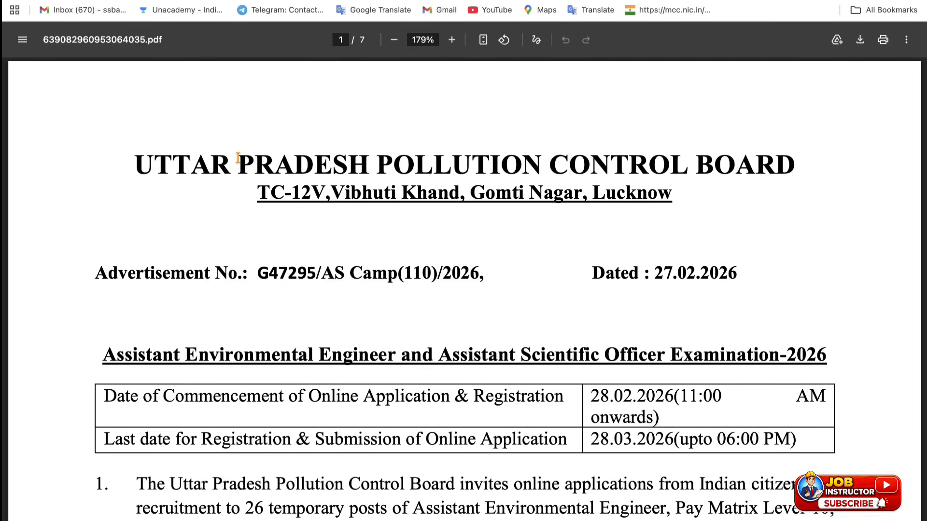
Step: Highlight the application dates, 28.02.2026 to 28.03.2026
scroll(154, 245, down, 3)
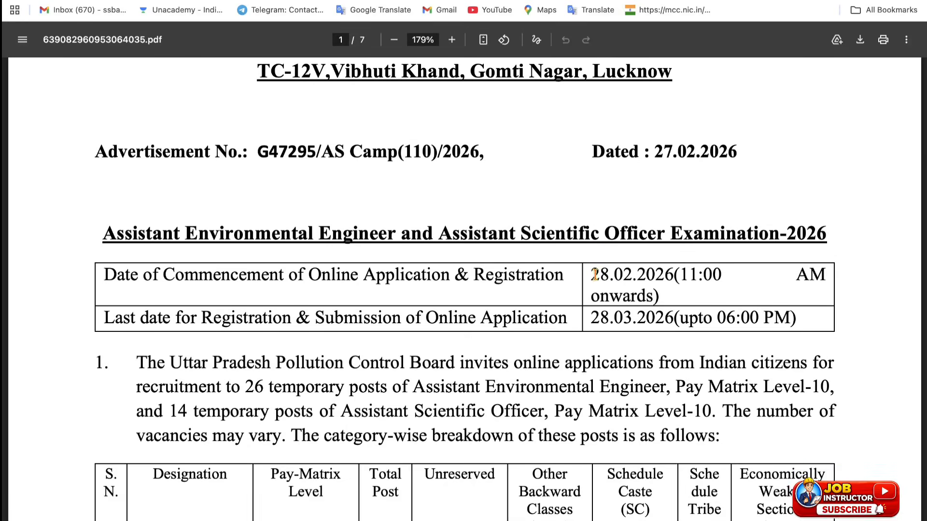
drag(593, 274, 630, 275)
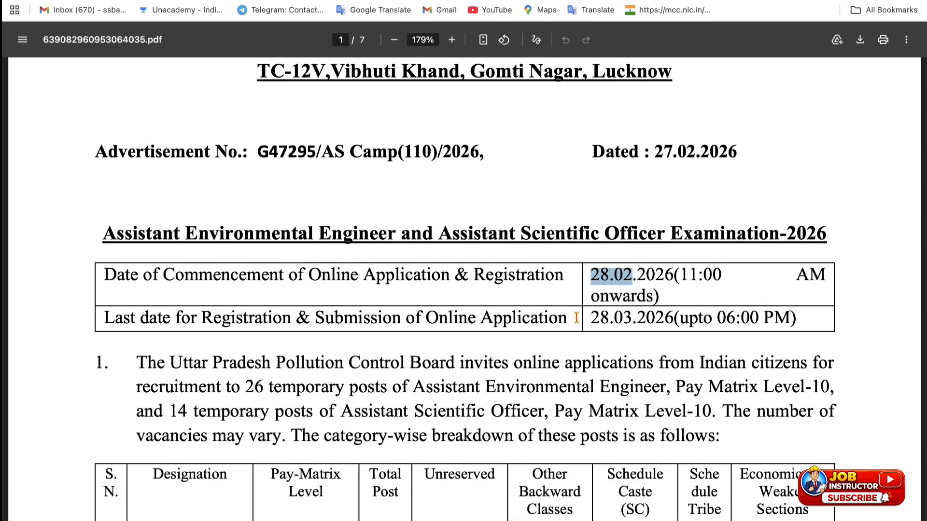
drag(591, 319, 762, 309)
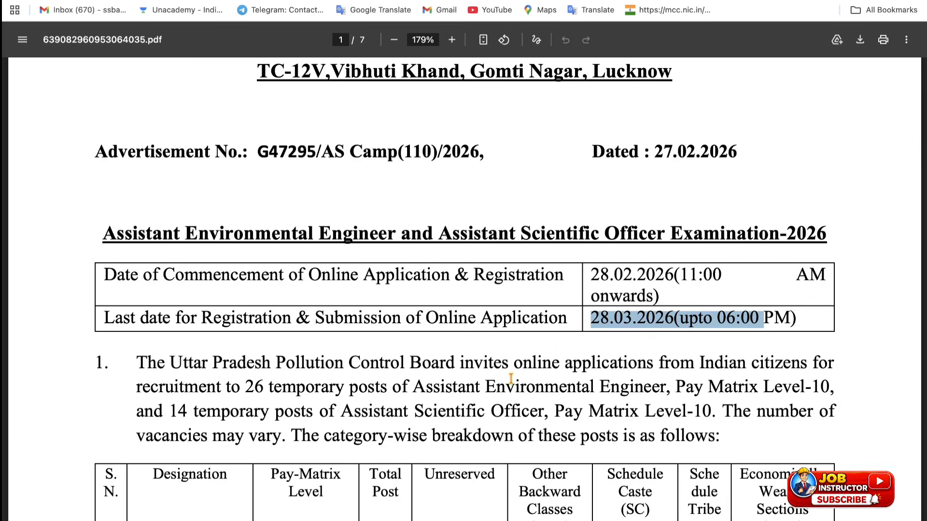
Step: Highlight the vacancies: 26 Assistant Environmental Engineer (Level-10) and 14 Assistant Scientific Officer posts
scroll(510, 382, down, 4)
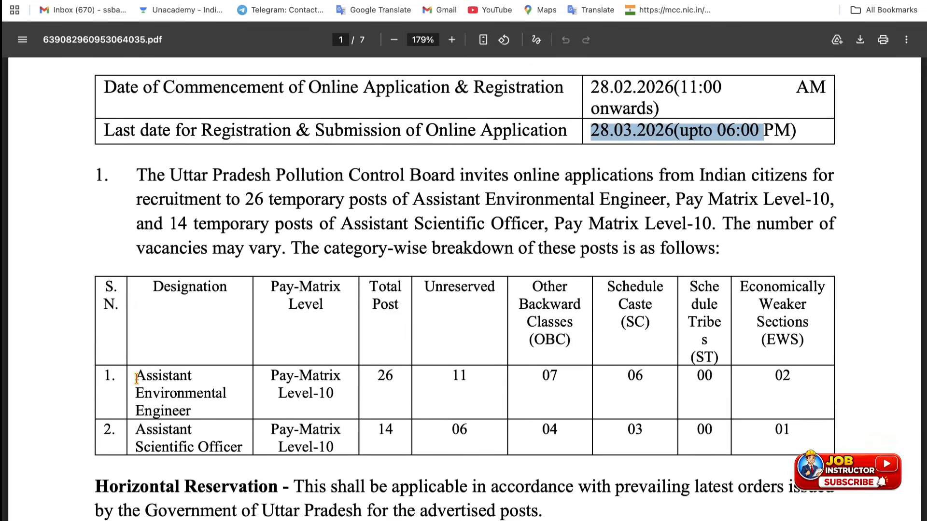
drag(132, 379, 199, 410)
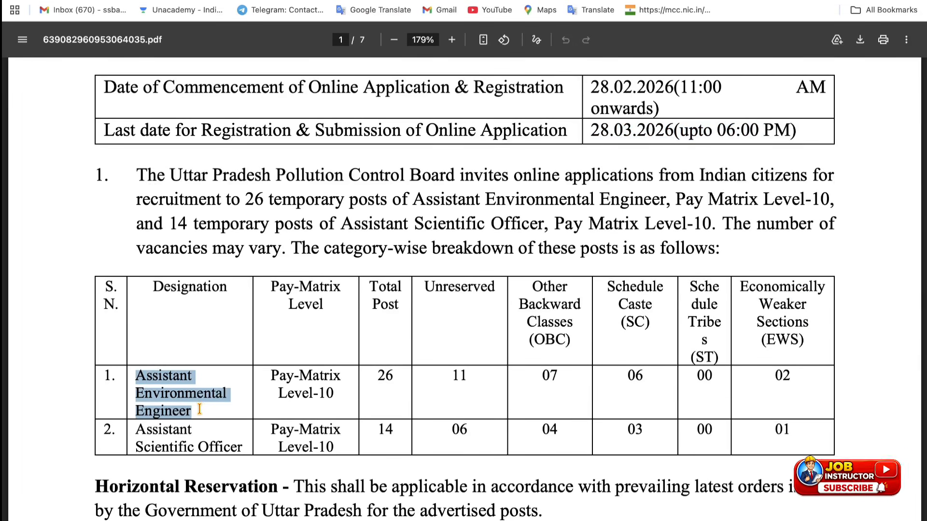
drag(269, 374, 326, 391)
drag(379, 376, 399, 376)
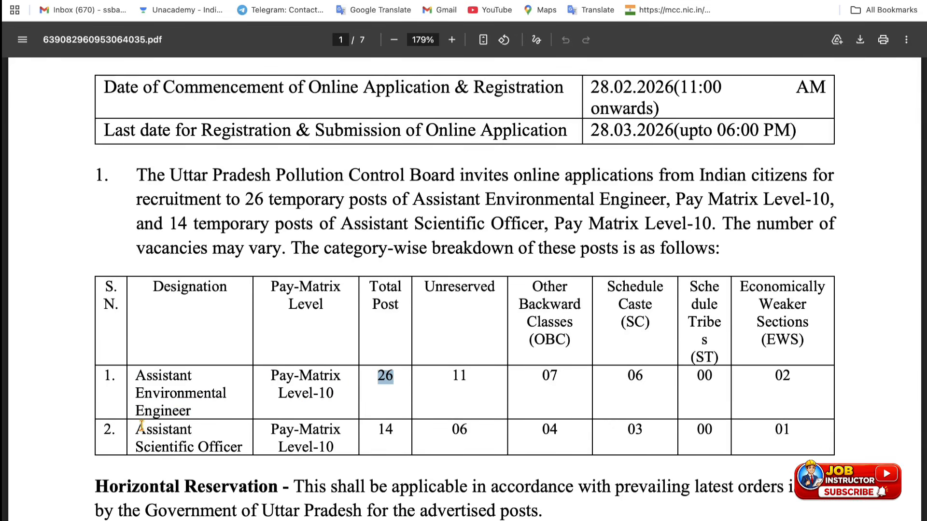
drag(135, 429, 240, 452)
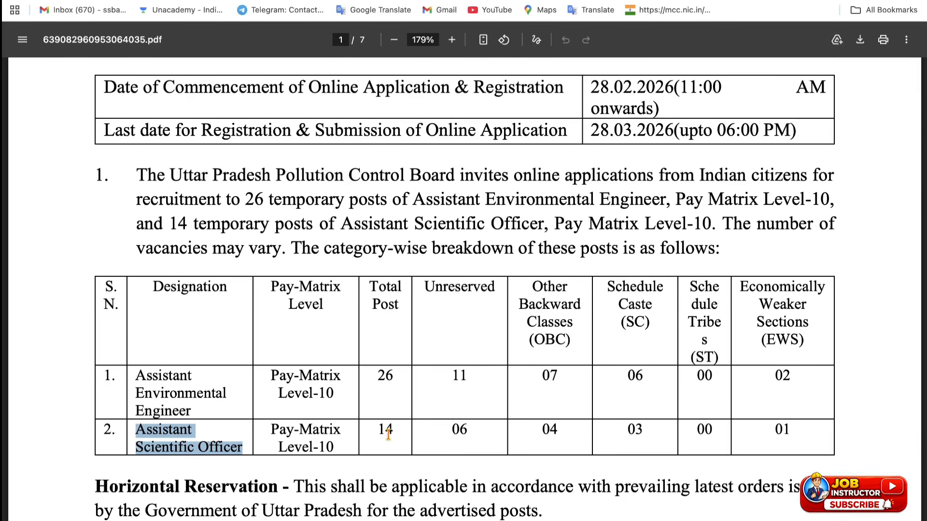
drag(378, 433, 392, 434)
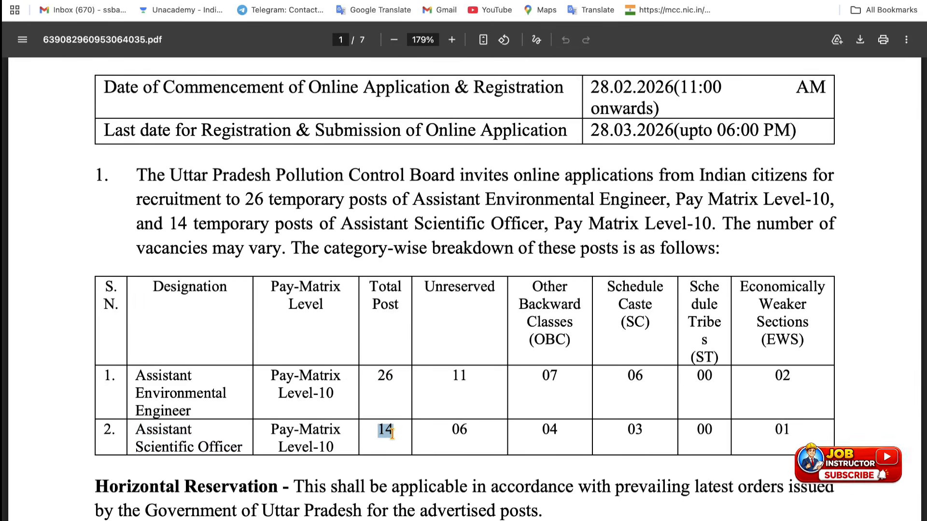
Step: Scroll to the fee table and highlight the Unreserved category fee
scroll(351, 479, down, 7)
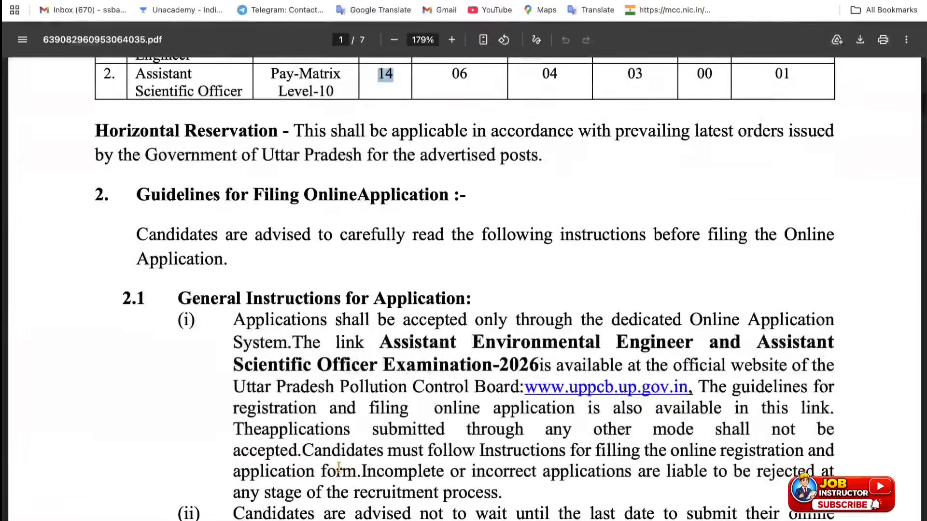
scroll(293, 475, down, 10)
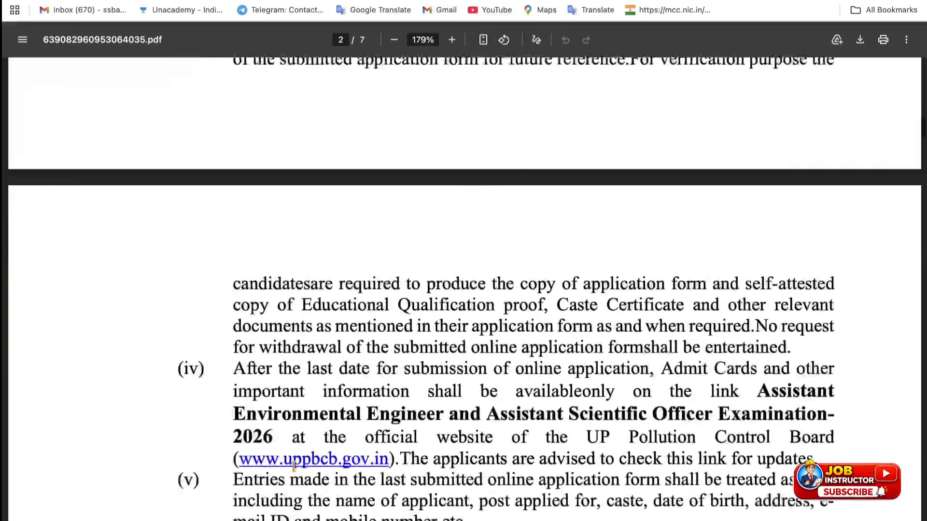
scroll(294, 467, down, 7)
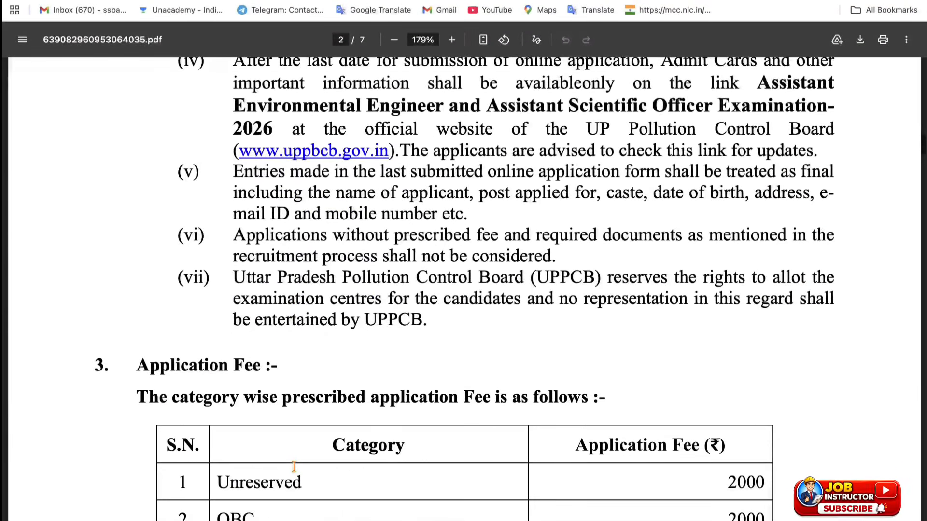
scroll(294, 467, down, 3)
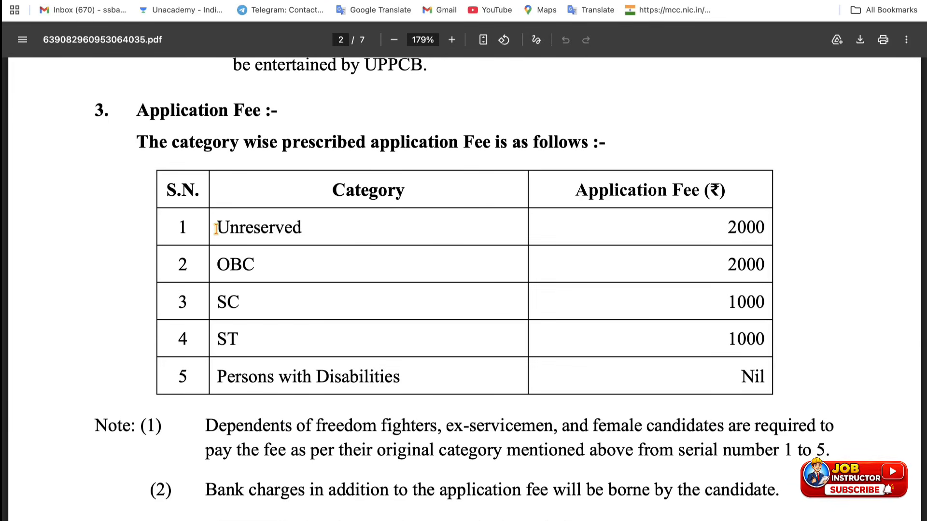
drag(218, 226, 296, 234)
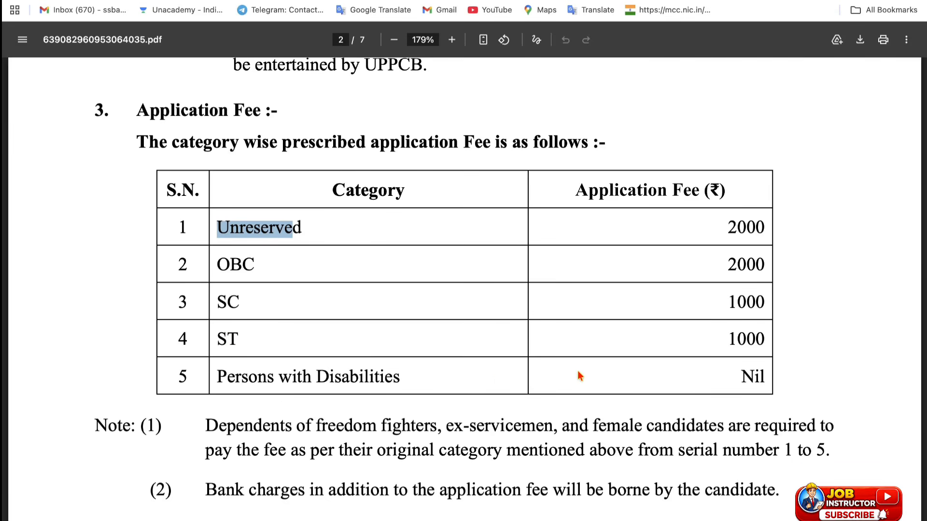
drag(745, 378, 767, 377)
Step: Highlight the minimum age of 21 and the age reference date July 1, 2025
scroll(766, 377, down, 4)
scroll(765, 377, down, 13)
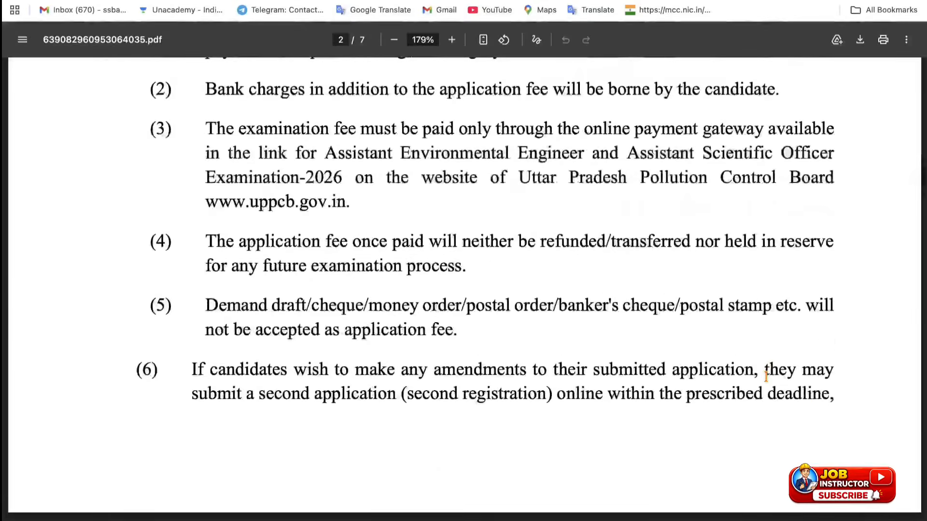
scroll(766, 377, down, 2)
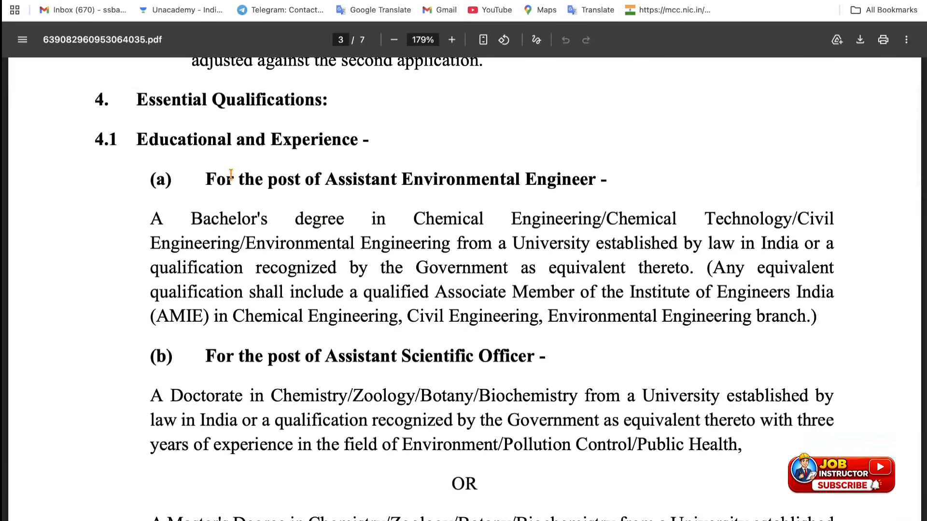
scroll(370, 353, down, 12)
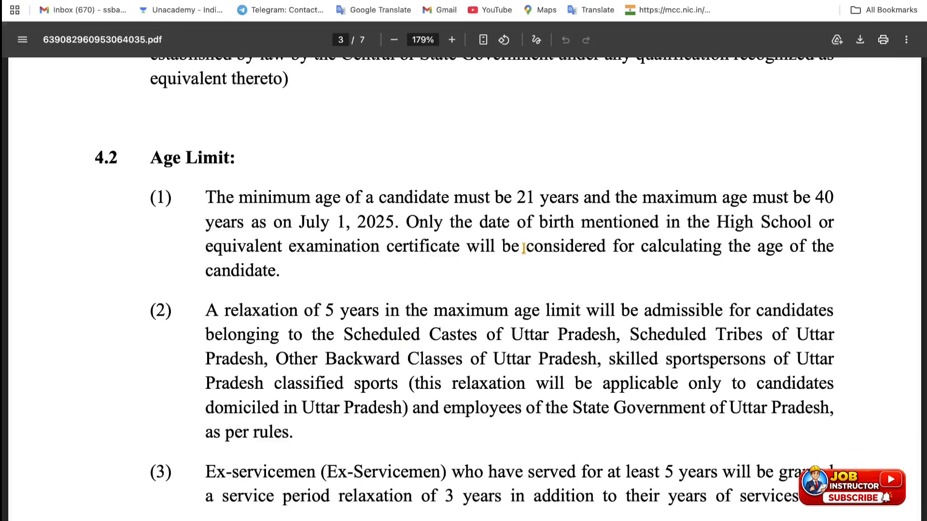
drag(516, 196, 540, 197)
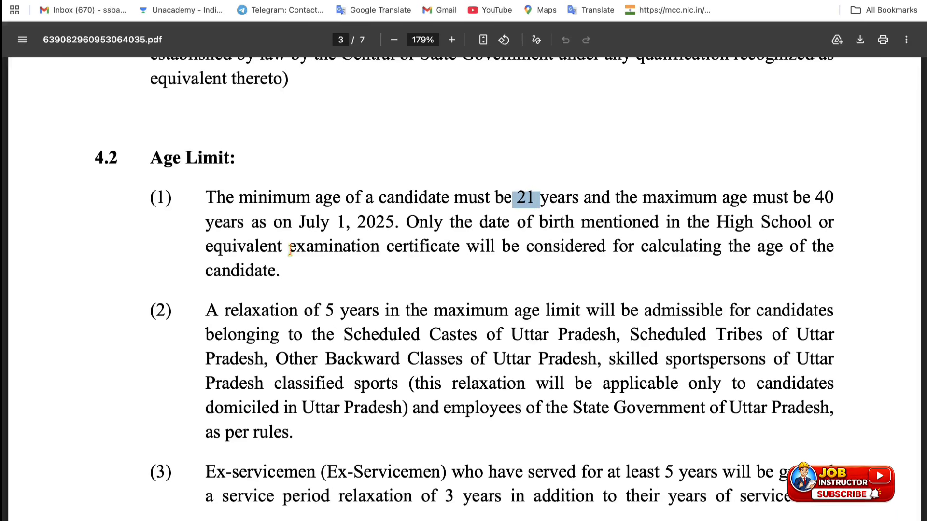
drag(293, 220, 382, 219)
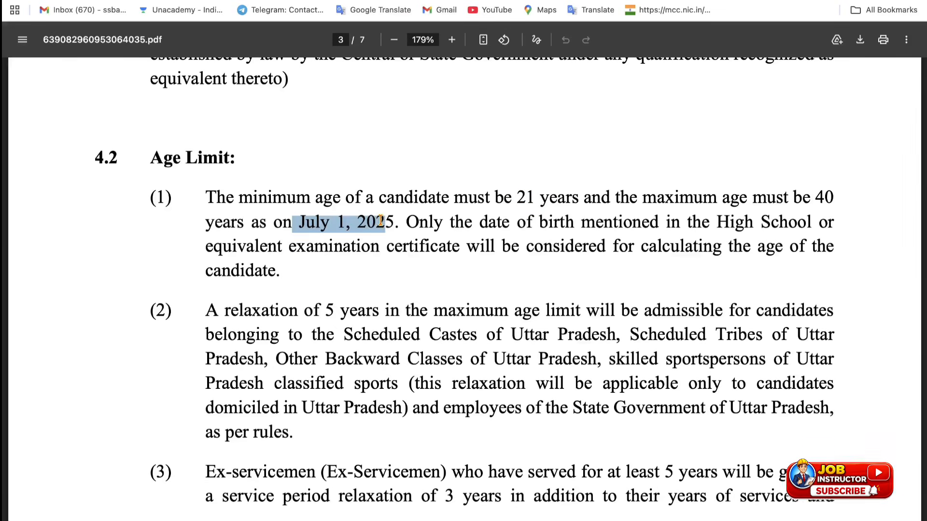
Step: Scroll through the selection-process section and return to the Recruitment Alert page
scroll(381, 220, down, 4)
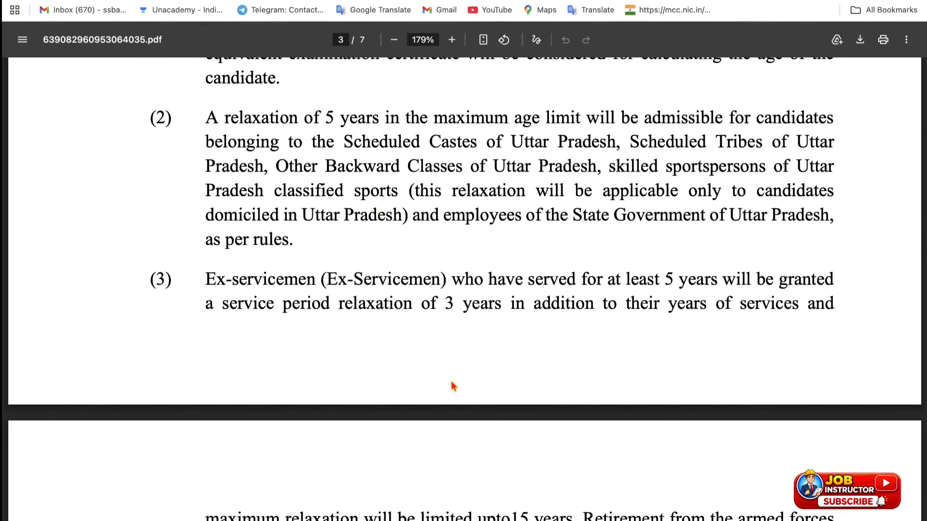
scroll(454, 386, down, 10)
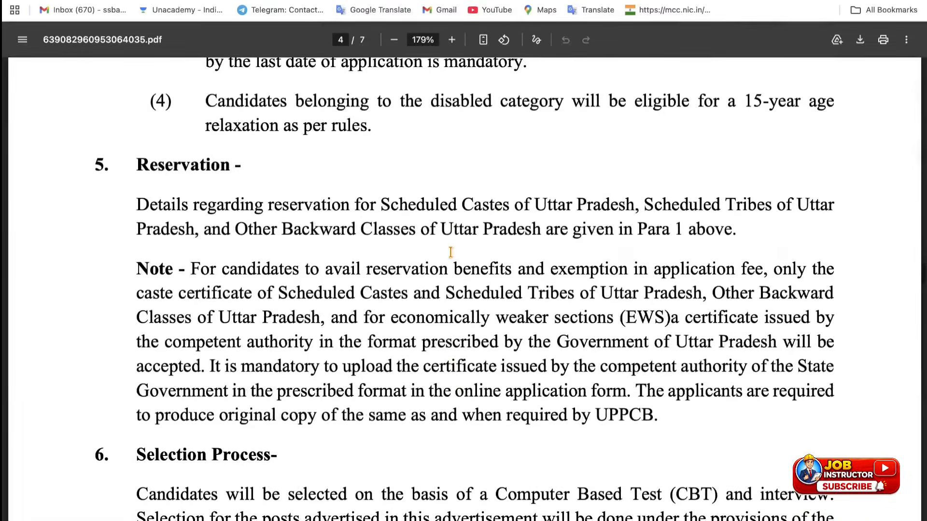
scroll(434, 369, down, 9)
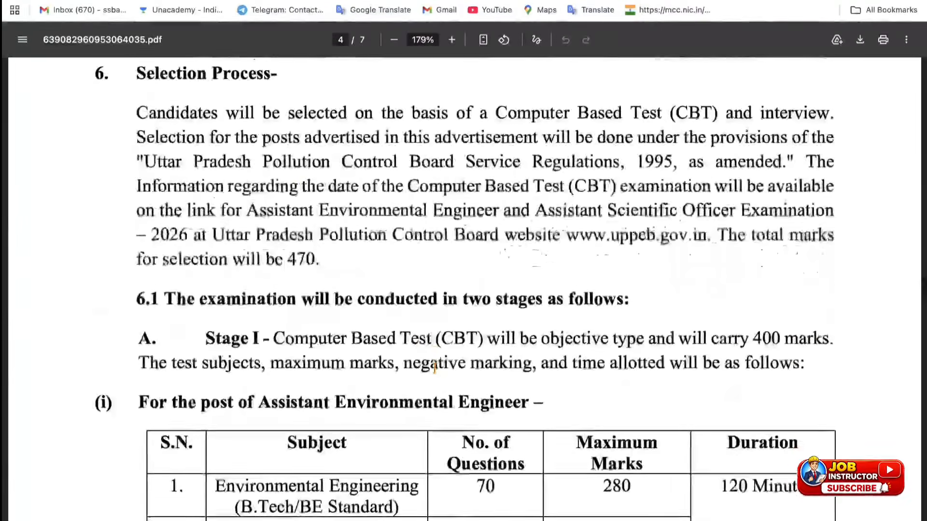
scroll(413, 438, down, 2)
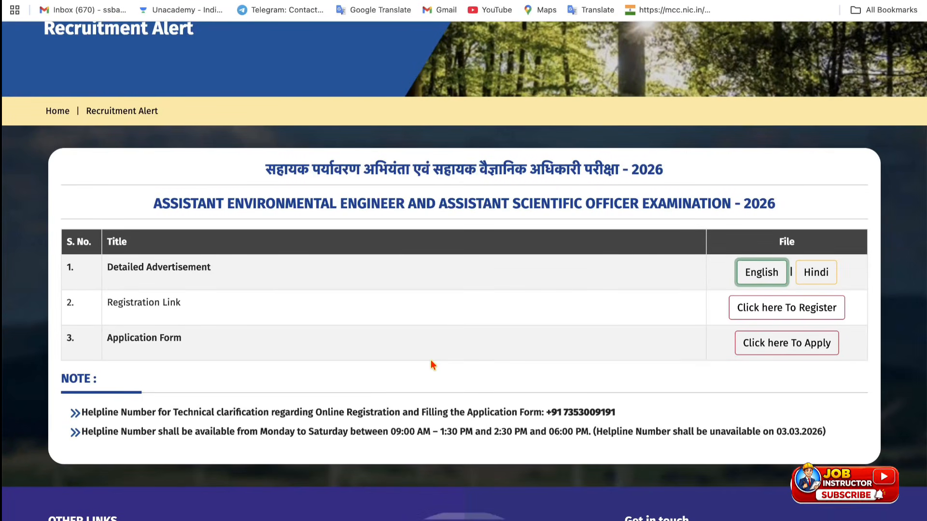
Step: Follow the exam's registration link to the external Digialm site, dismissing the compatibility note
click(830, 309)
click(573, 64)
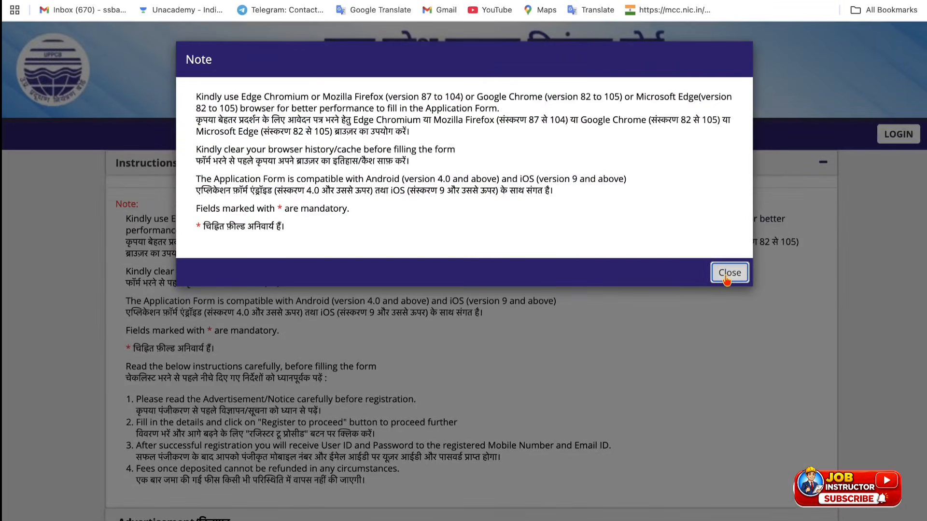
click(726, 266)
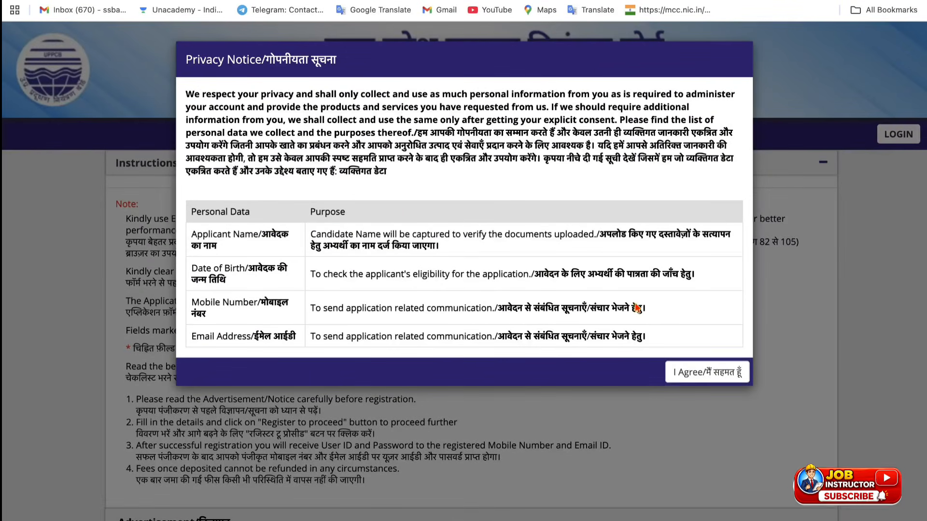
Step: Accept the privacy notice and scroll down to the registration form
click(736, 374)
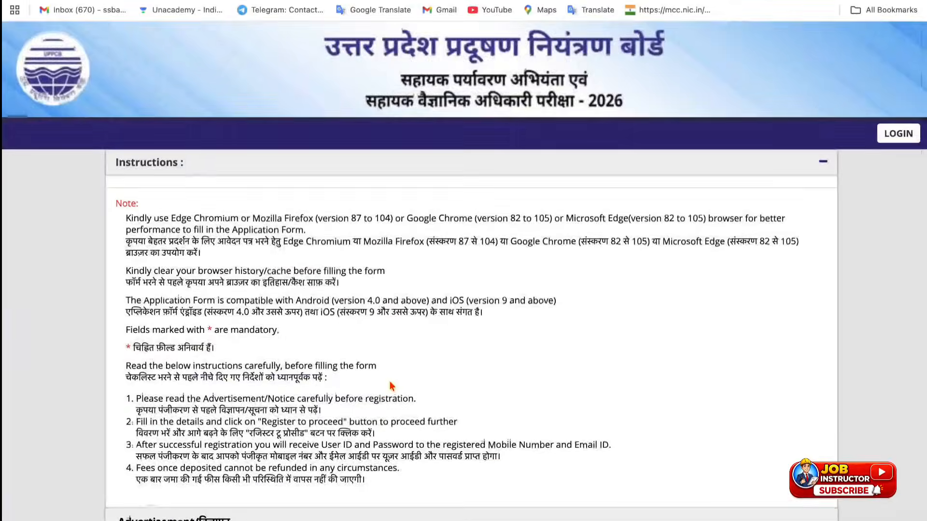
scroll(392, 386, down, 6)
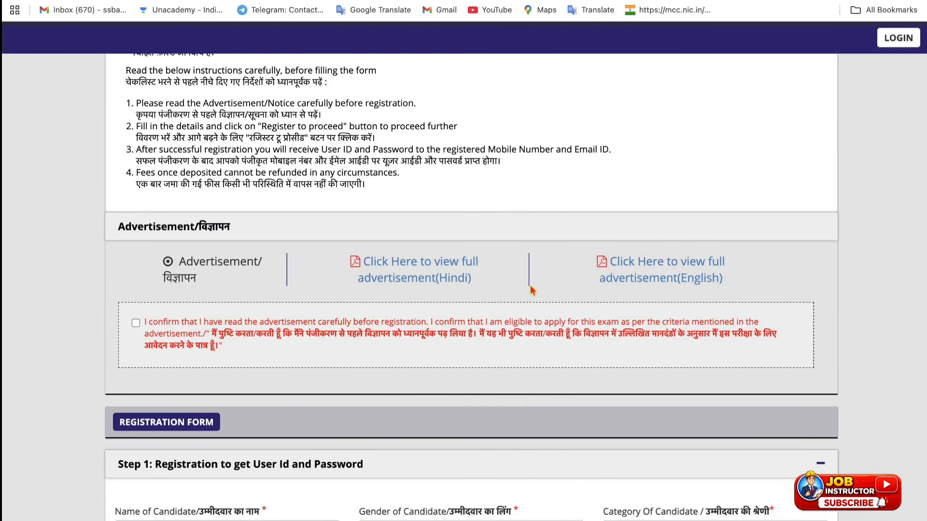
scroll(399, 362, down, 2)
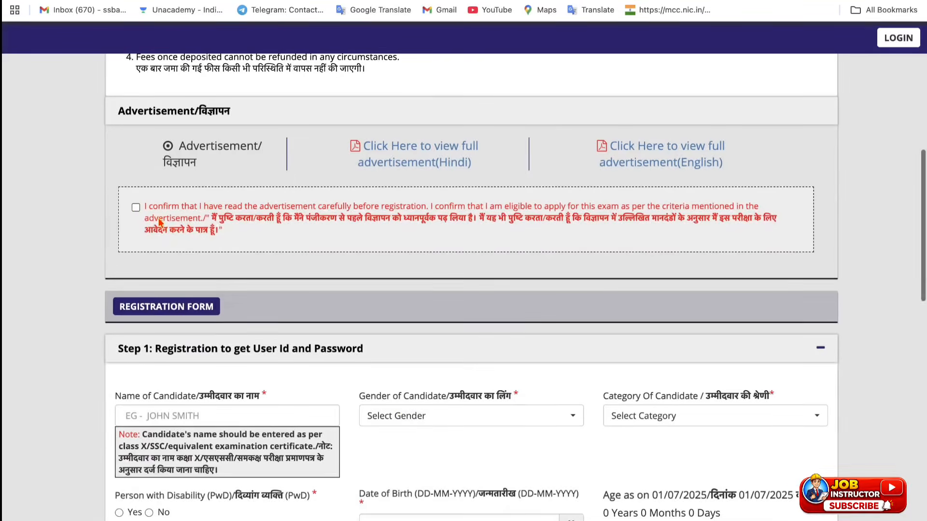
scroll(284, 210, up, 4)
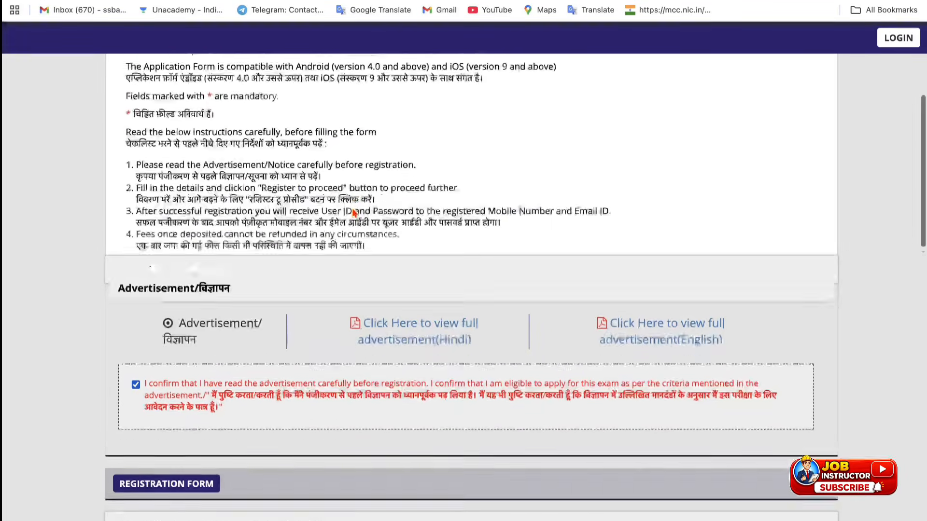
scroll(333, 208, down, 8)
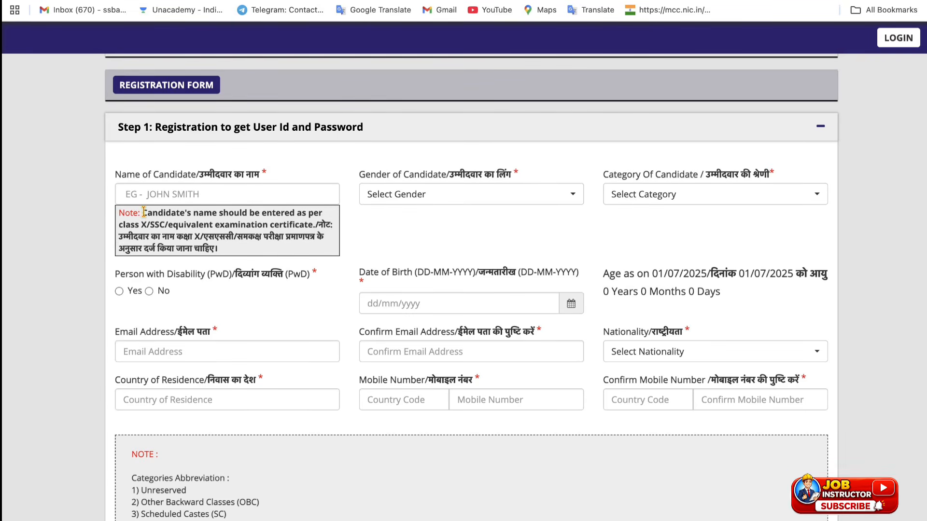
Step: Set gender to Male and candidate category to OBC
drag(143, 212, 316, 227)
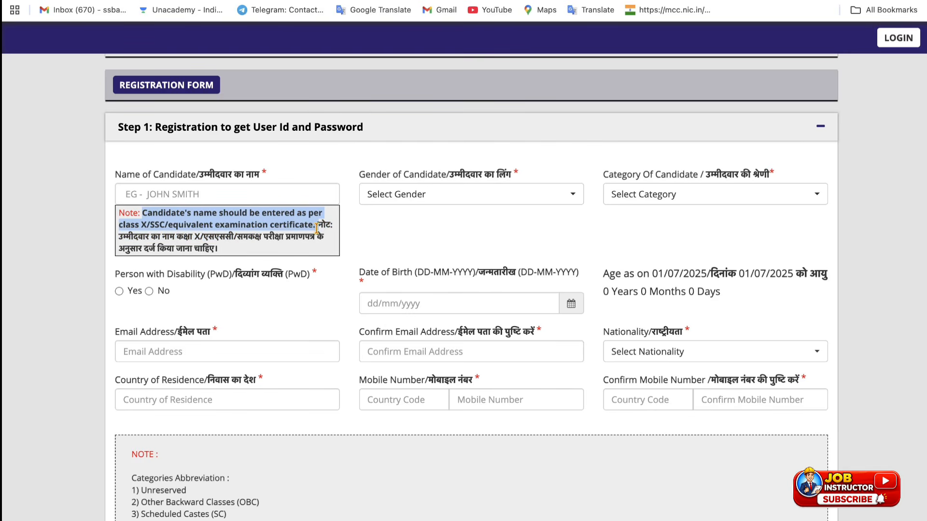
click(456, 189)
click(418, 264)
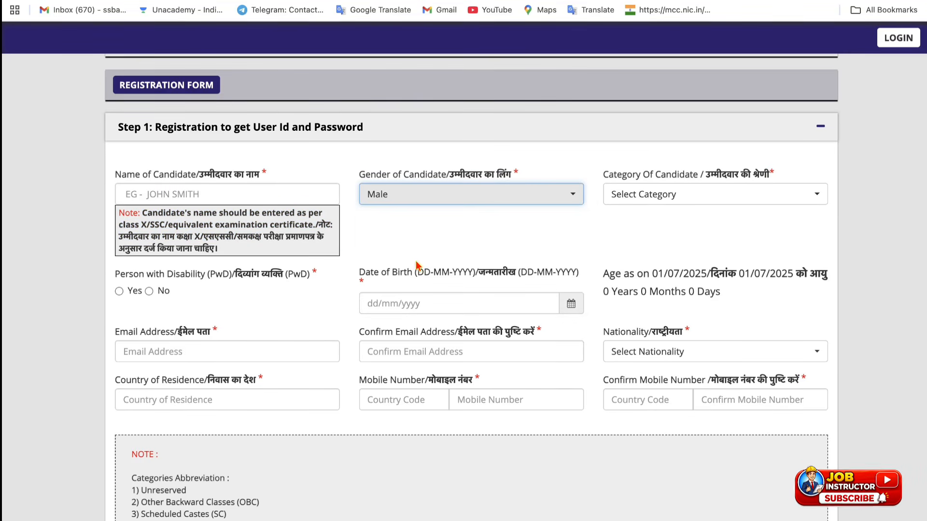
click(620, 198)
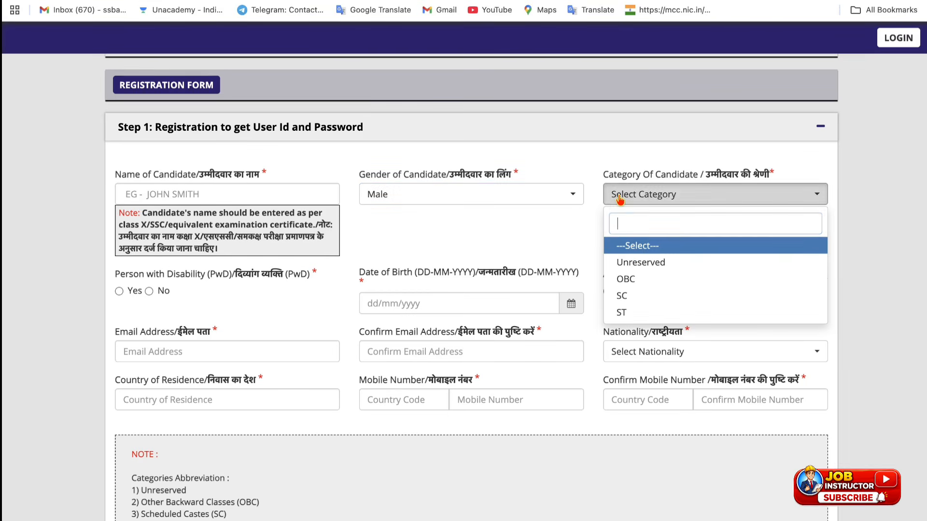
click(627, 281)
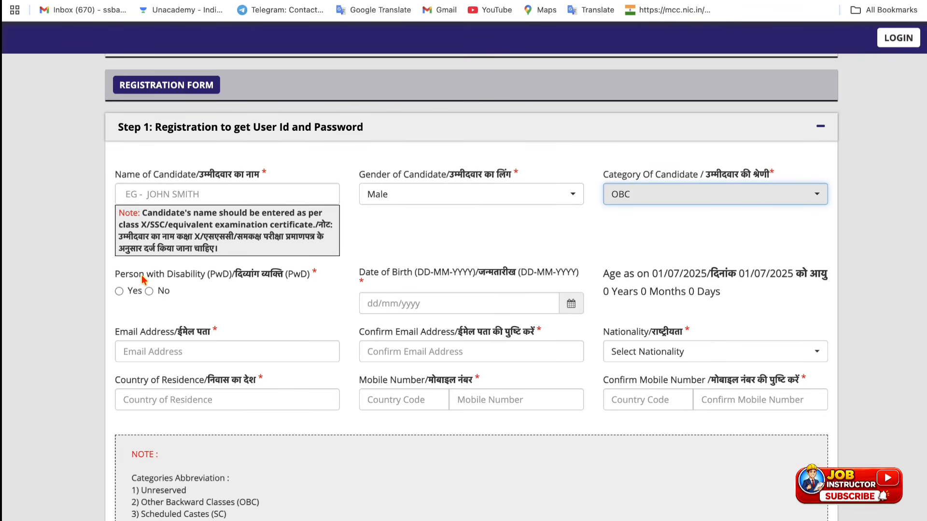
Step: Answer Yes to disability and open the date-of-birth calendar without picking a date
click(119, 291)
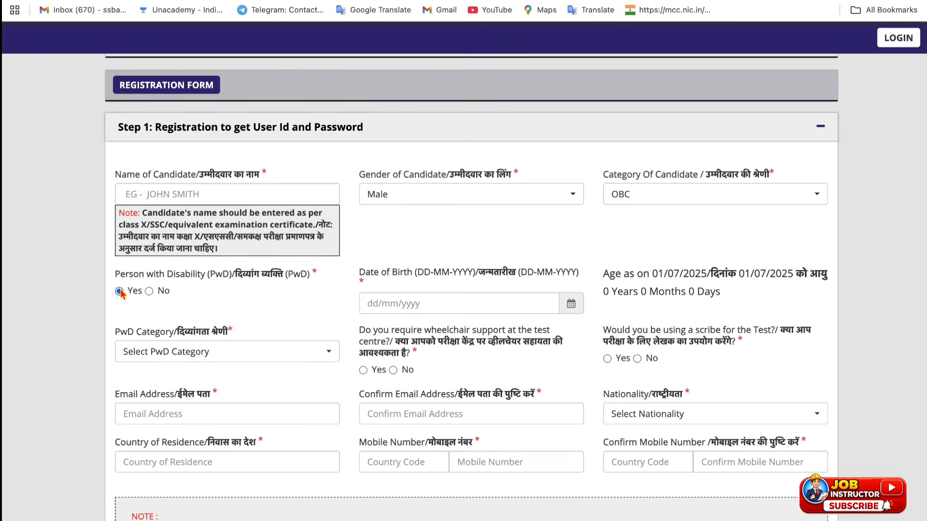
click(568, 311)
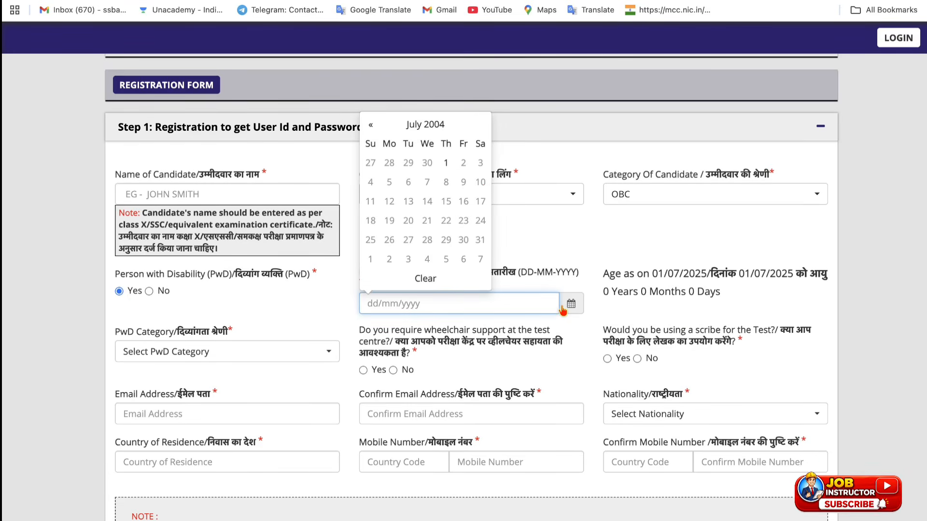
click(559, 239)
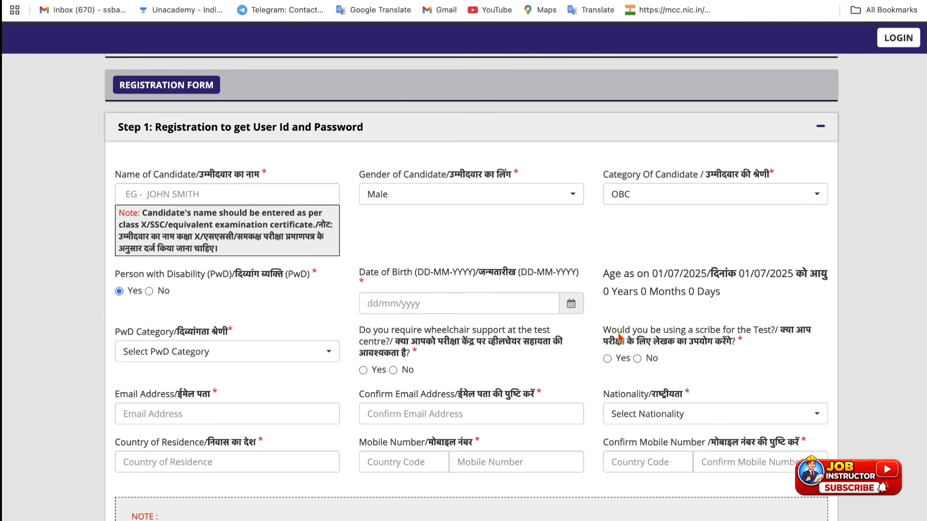
click(571, 305)
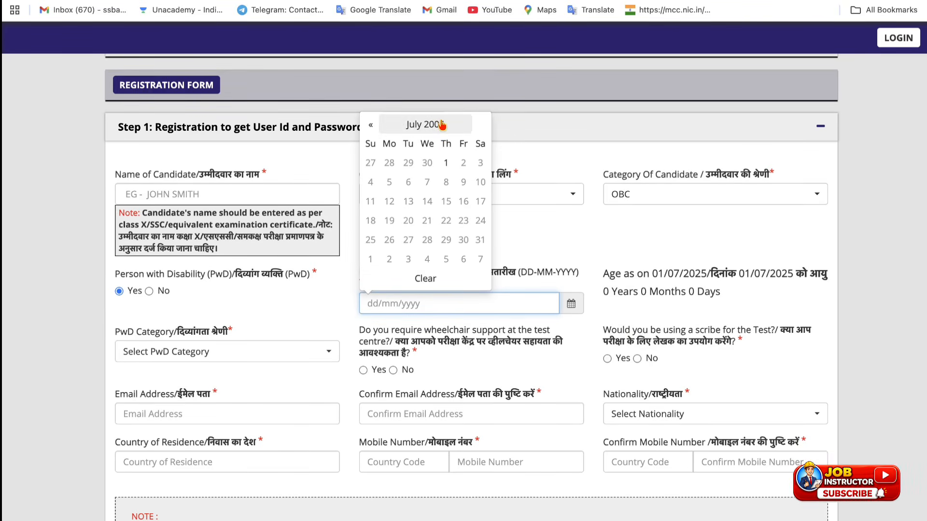
click(336, 316)
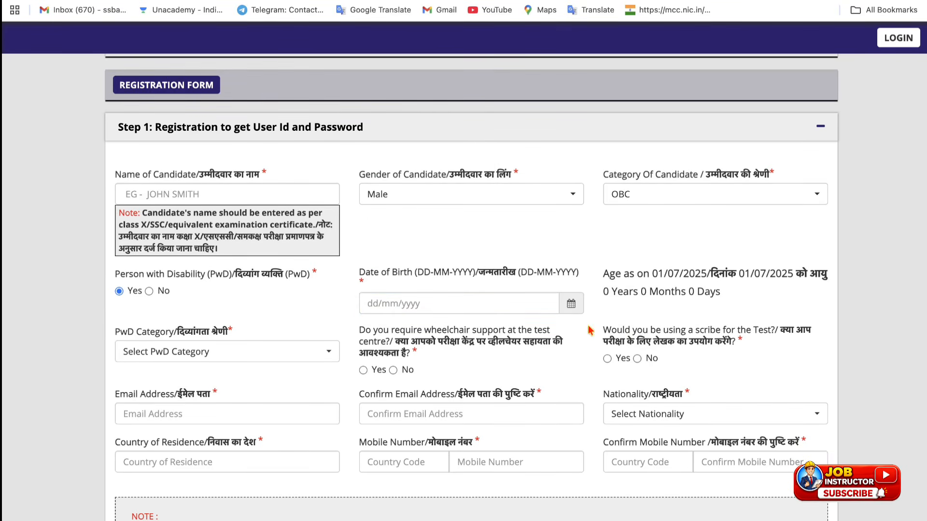
scroll(607, 312, down, 1)
scroll(607, 312, down, 1)
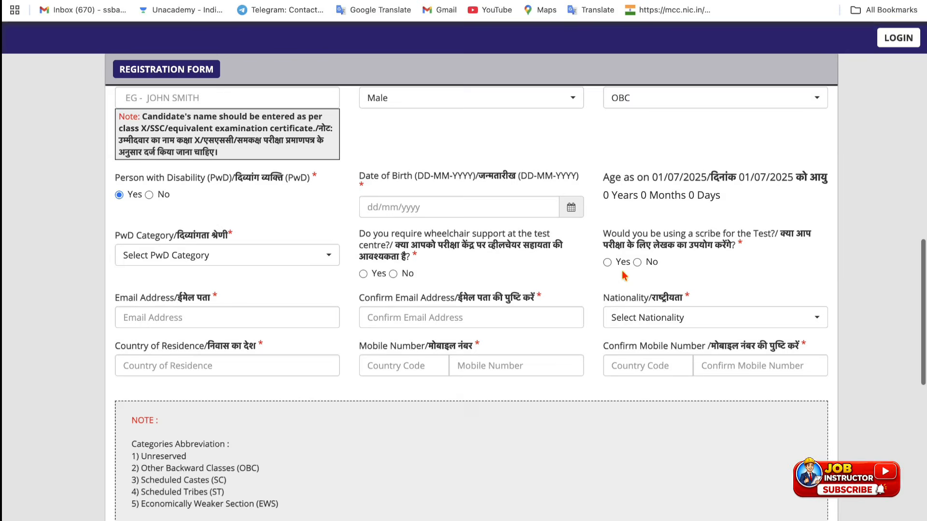
Step: Try the locomotor disability, wheelchair and scribe options, then set disability status to No
click(147, 256)
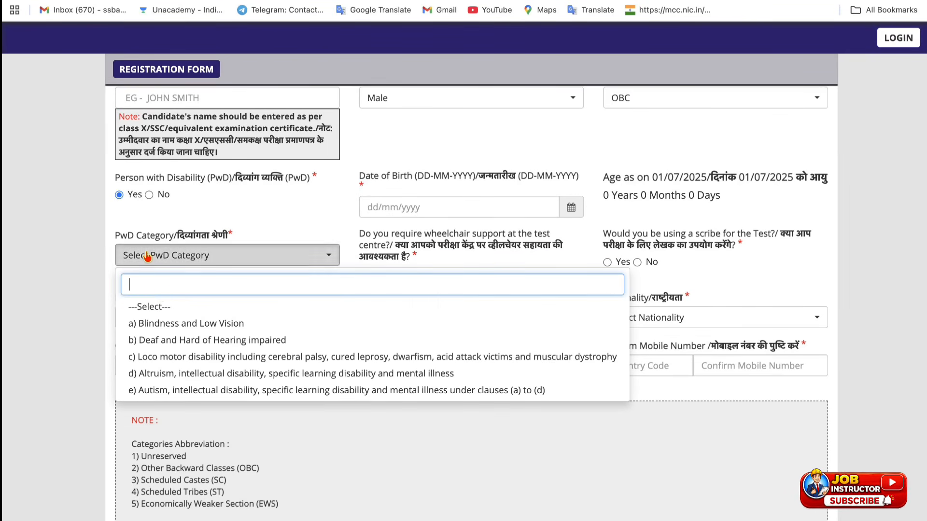
click(176, 360)
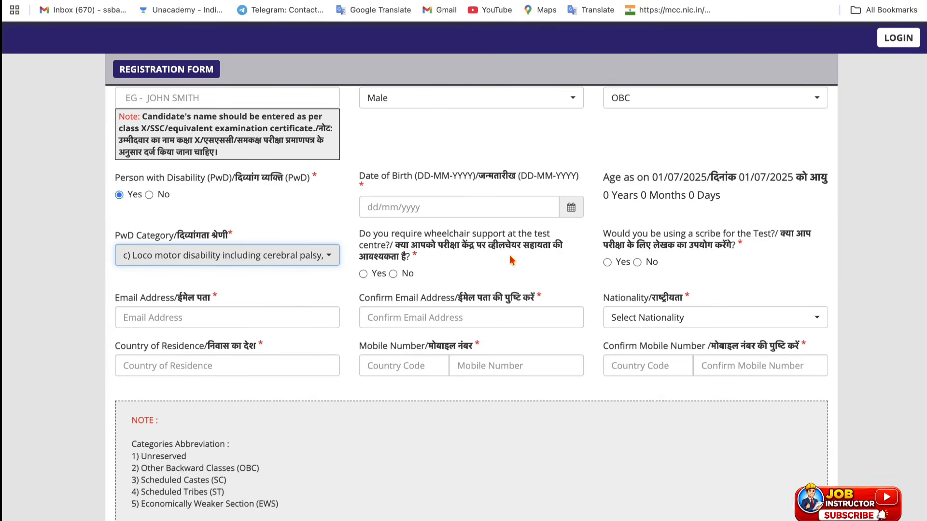
click(363, 274)
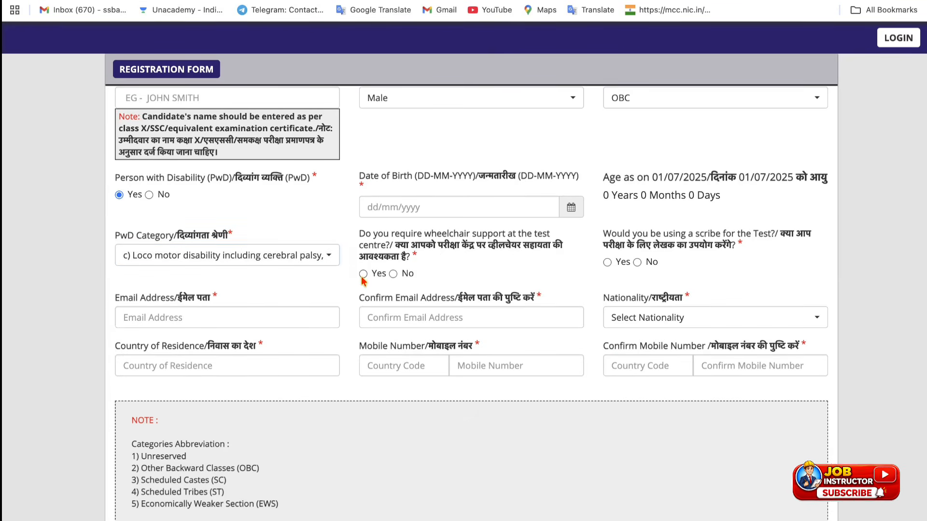
click(394, 274)
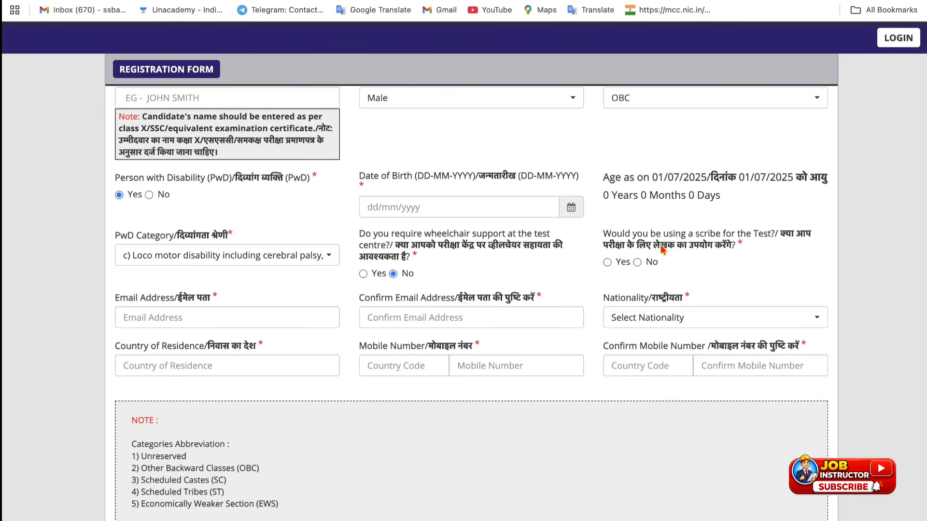
click(608, 263)
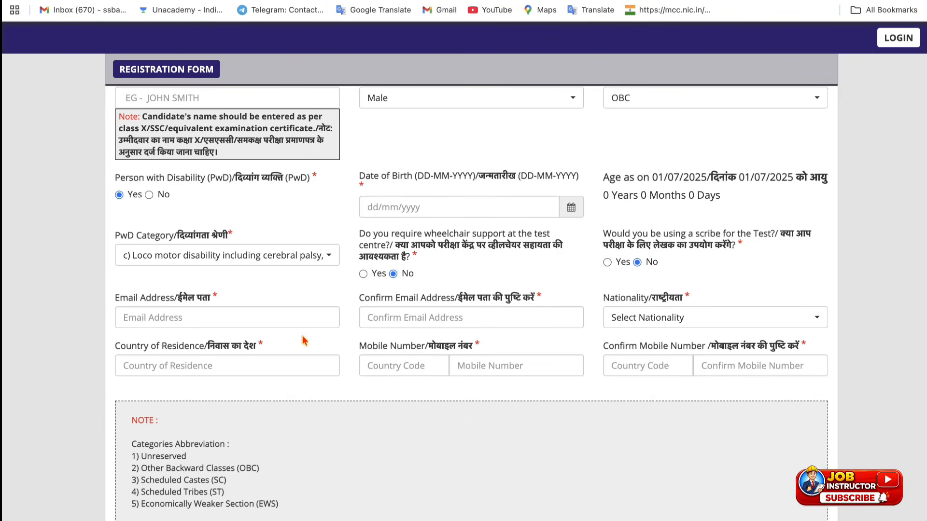
click(149, 196)
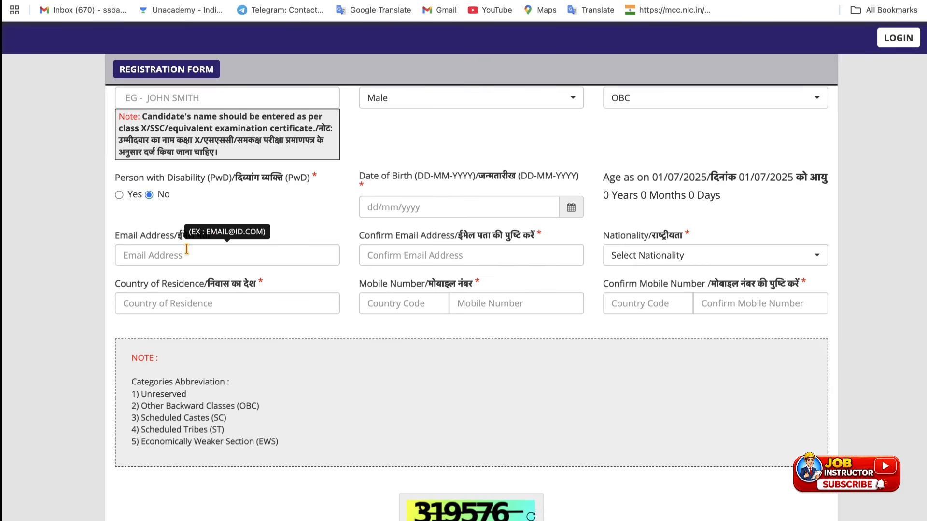
Step: Choose Indian nationality, enter India as country of residence and 91 as country code
click(696, 261)
click(679, 298)
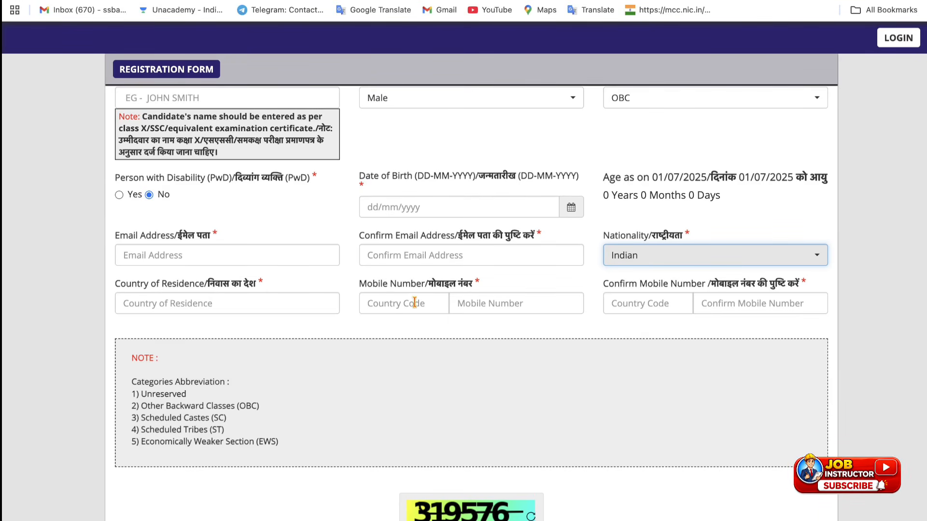
click(263, 304)
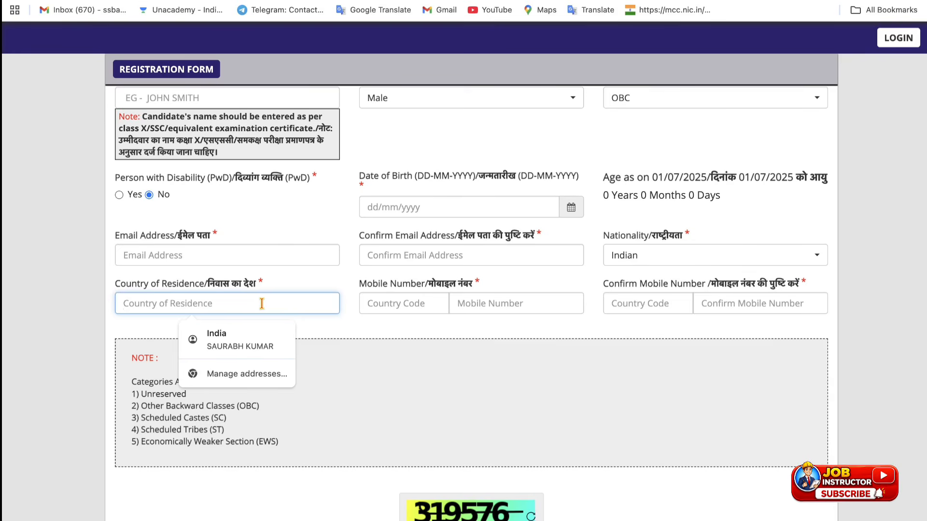
text(India)
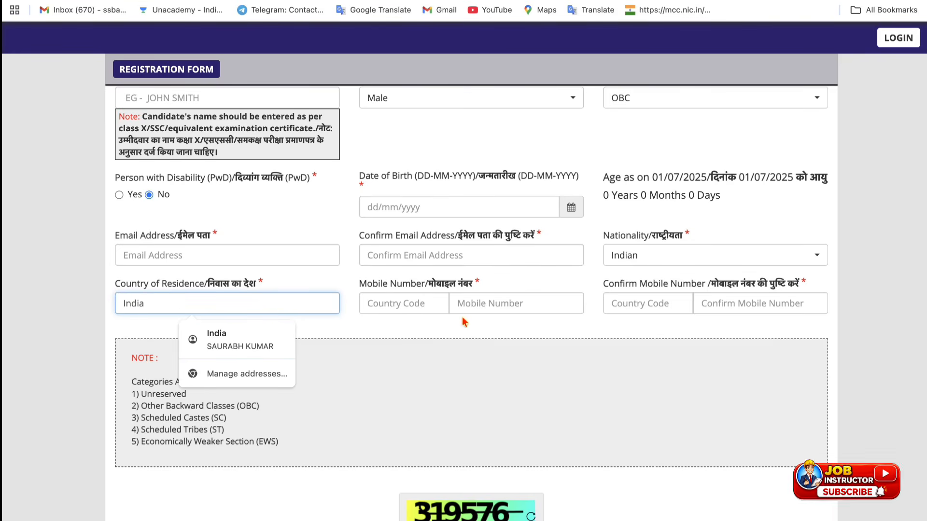
click(403, 335)
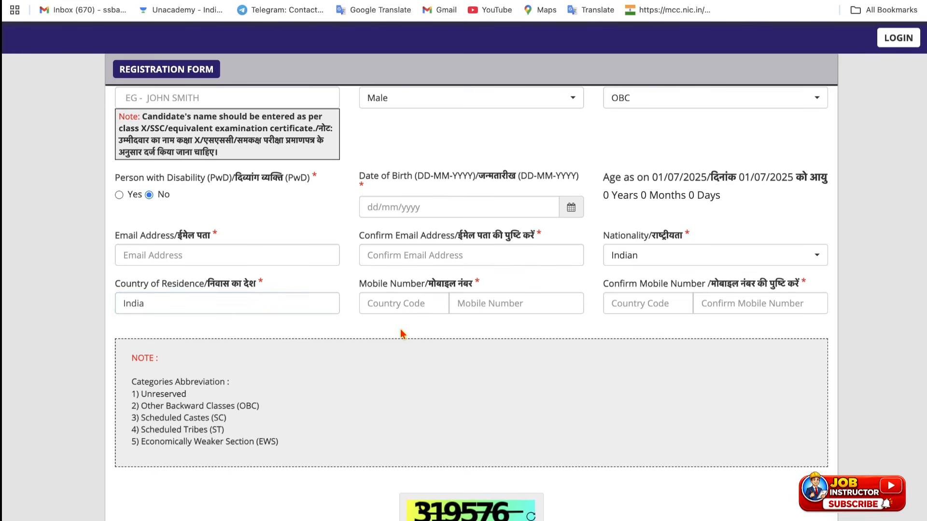
click(391, 300)
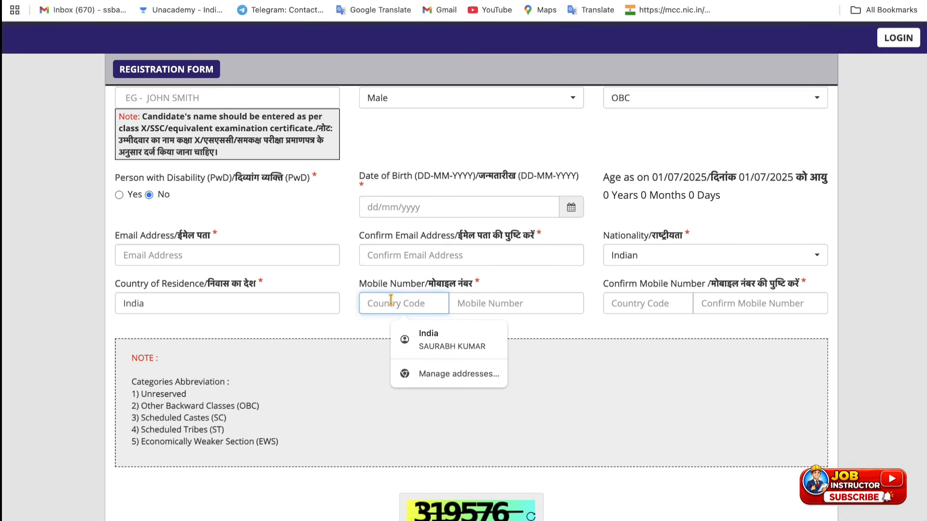
text(91)
click(483, 304)
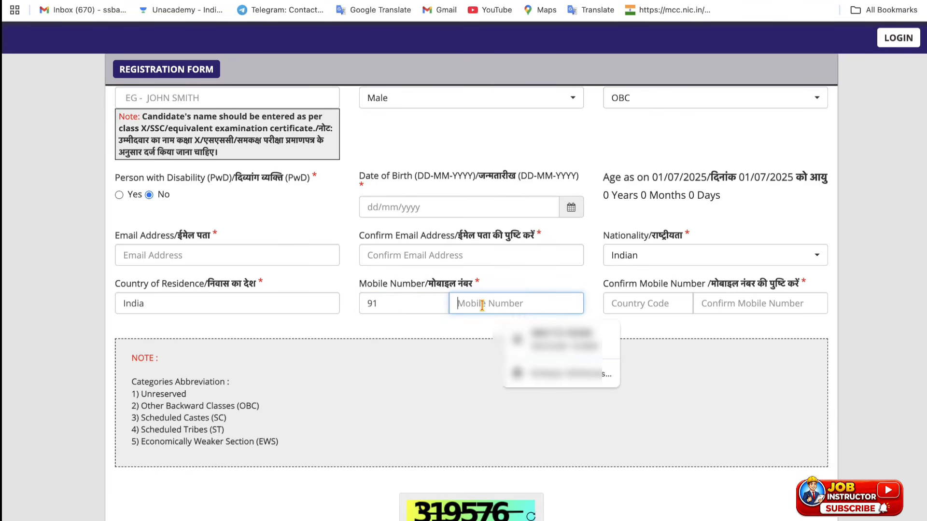
click(480, 331)
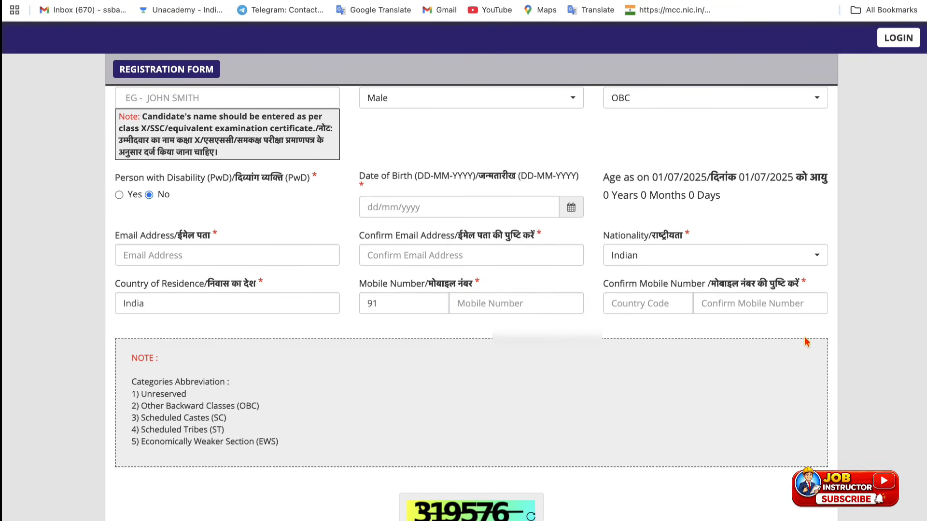
Step: Request the OTPs by entering captcha 2662 and acknowledging the OTP-sent notice
scroll(408, 393, down, 2)
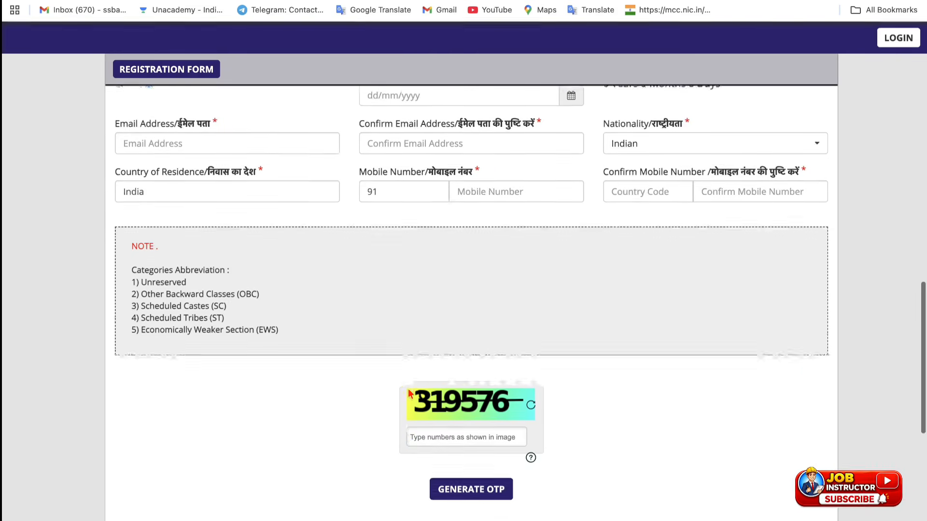
scroll(408, 394, down, 2)
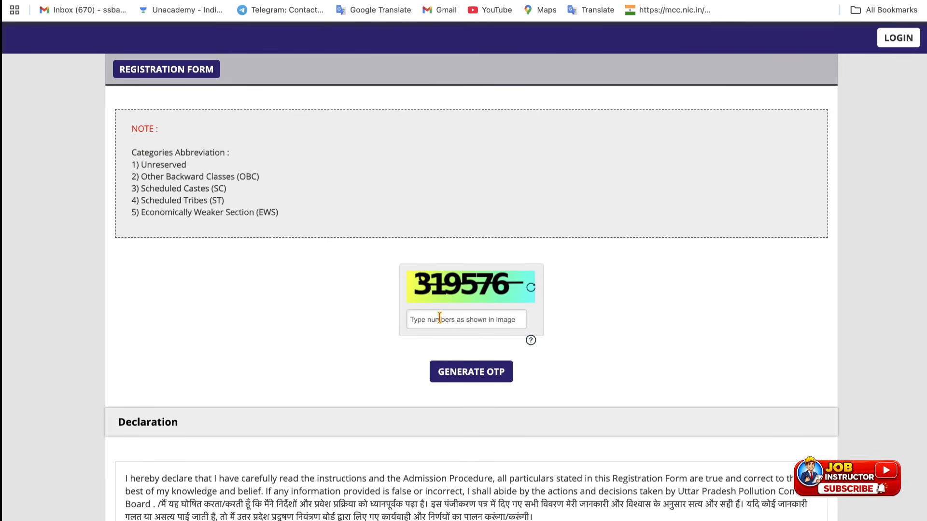
click(459, 384)
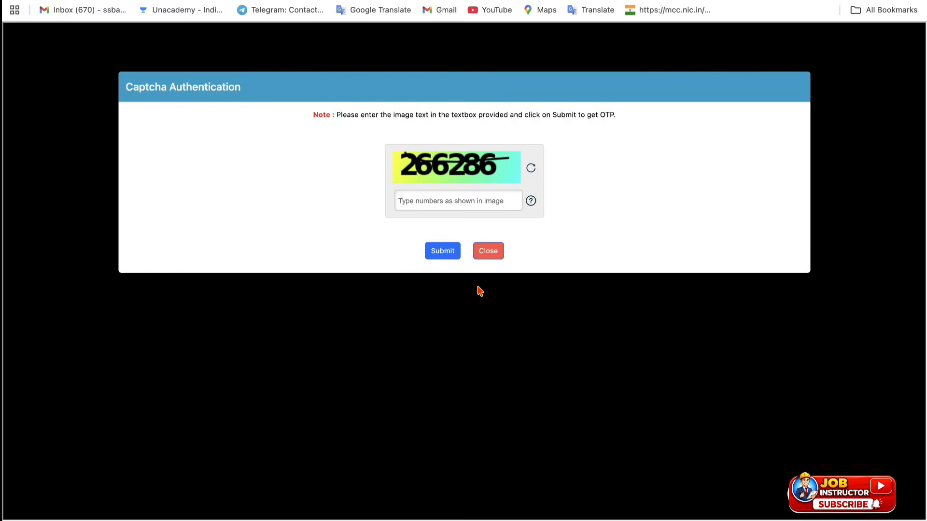
click(467, 205)
text(266286)
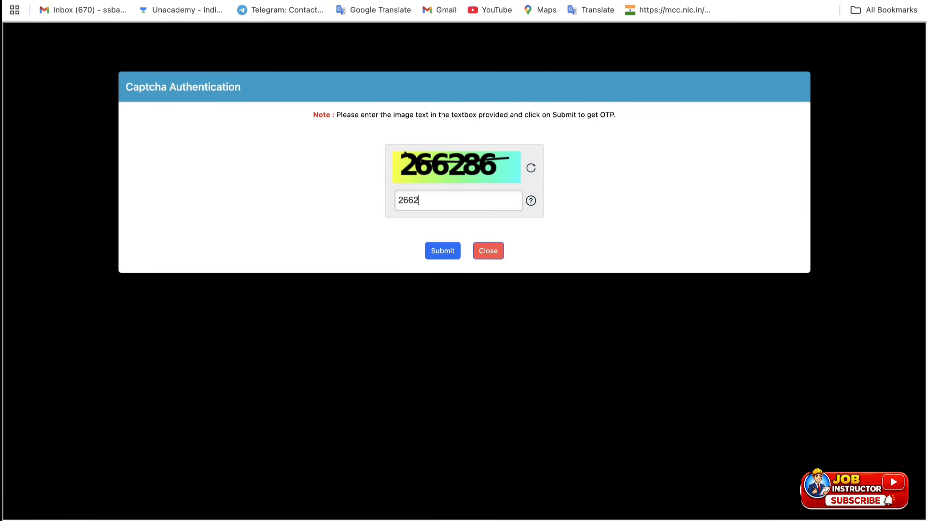
click(451, 251)
key(Return)
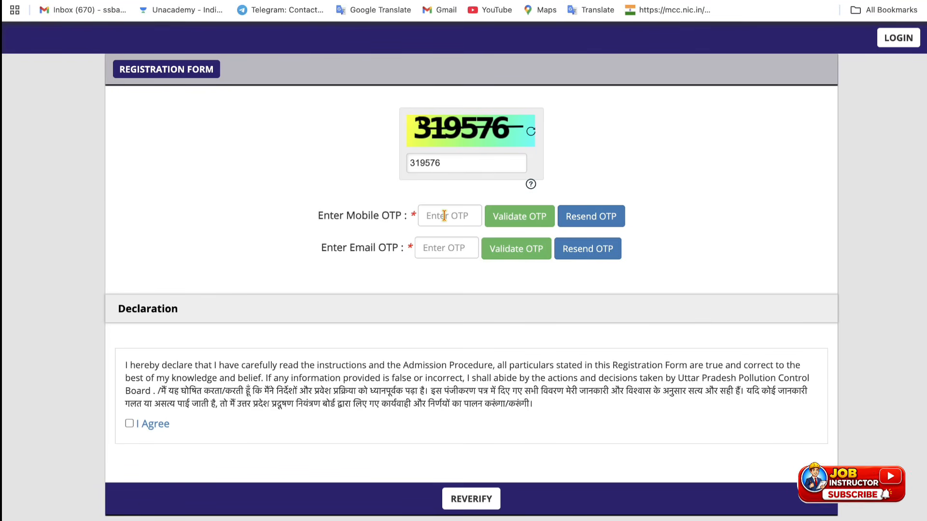
Step: Enter the received mobile OTP and validate it successfully
click(444, 216)
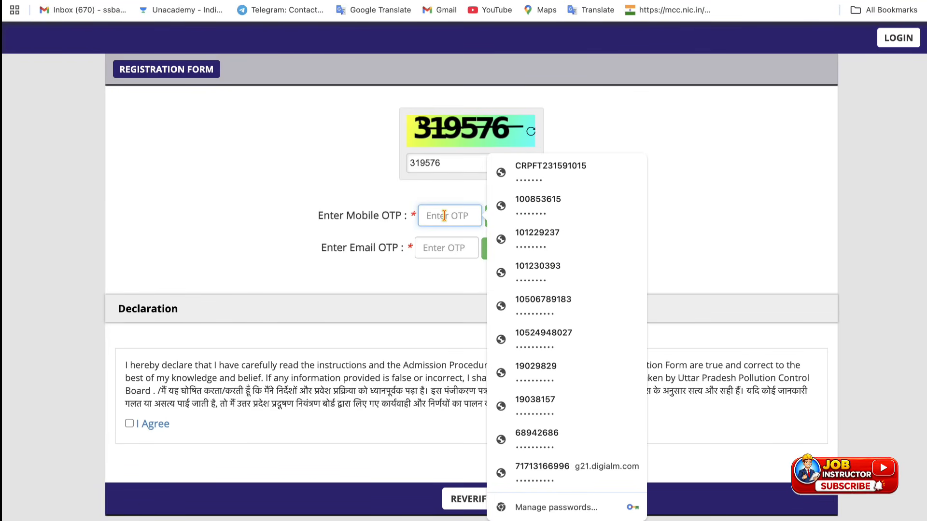
text(•)
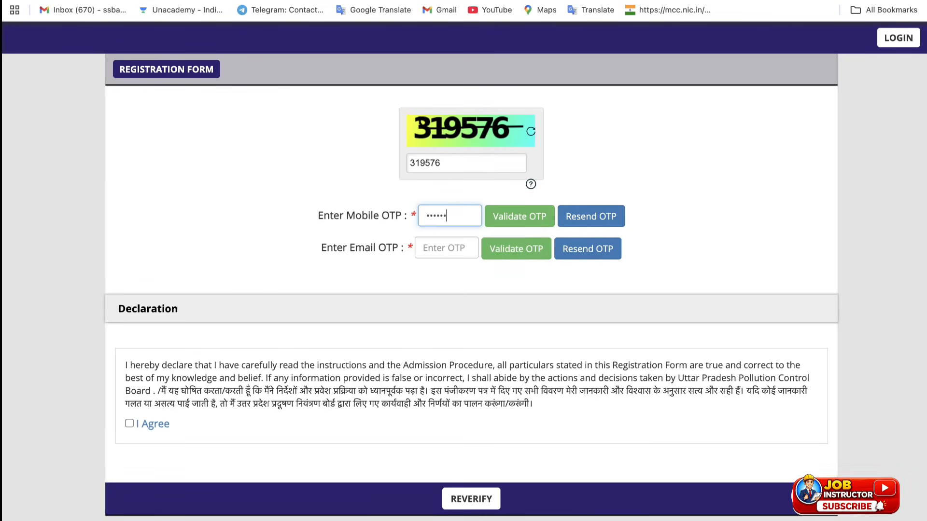
text(•••••)
click(509, 225)
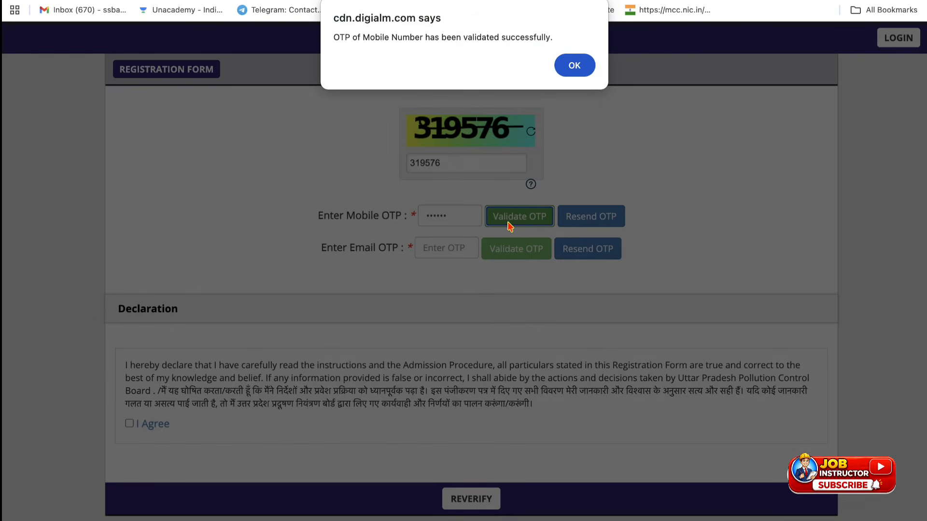
click(575, 66)
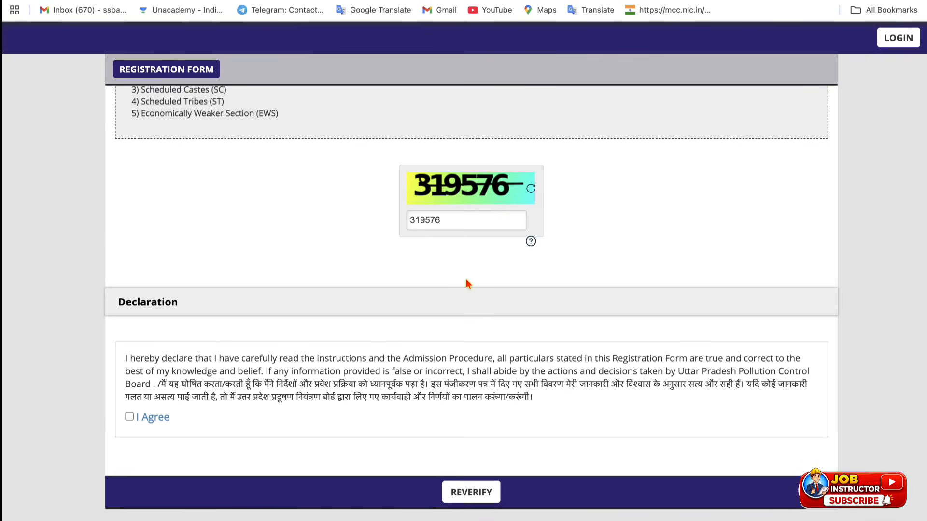
Step: Accept the registration declaration and bring up the reverification table
click(130, 415)
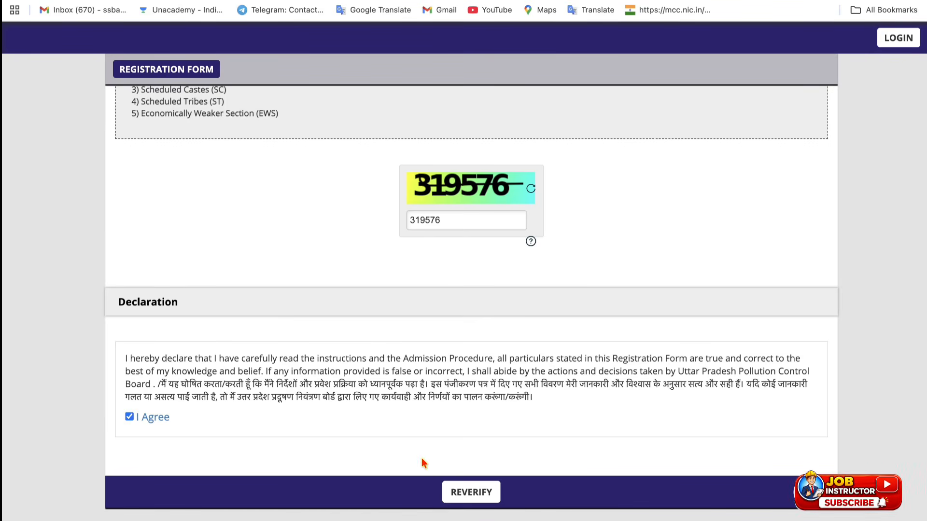
click(477, 497)
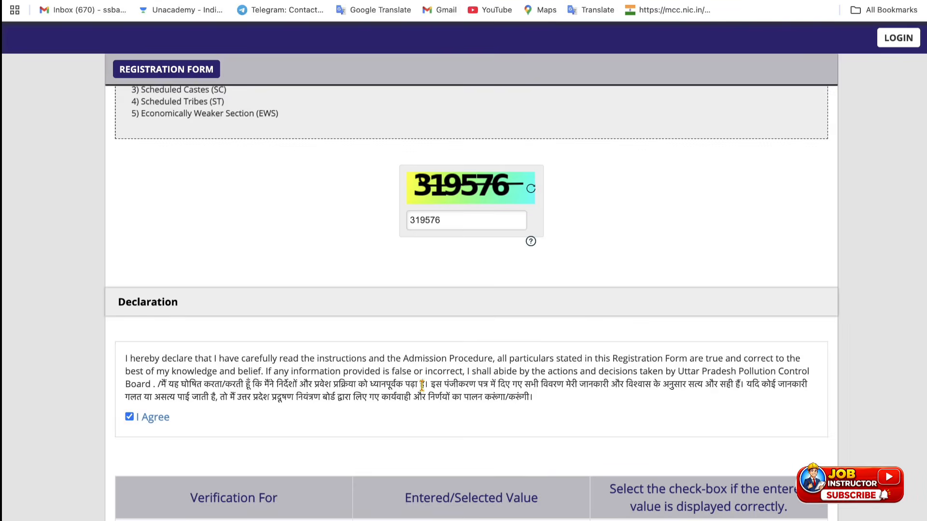
scroll(423, 384, down, 6)
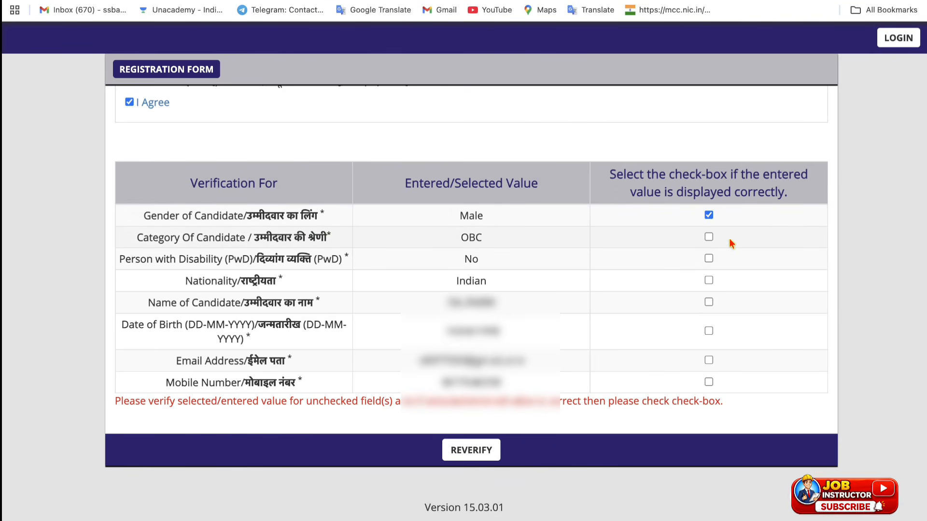
Step: Confirm category, nationality, name, date of birth, email and mobile as correct, then register
click(709, 237)
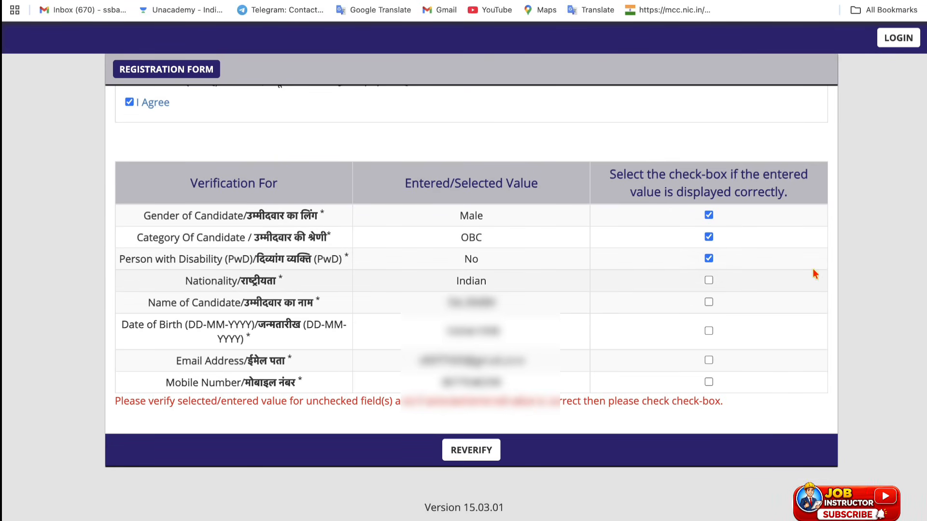
click(709, 281)
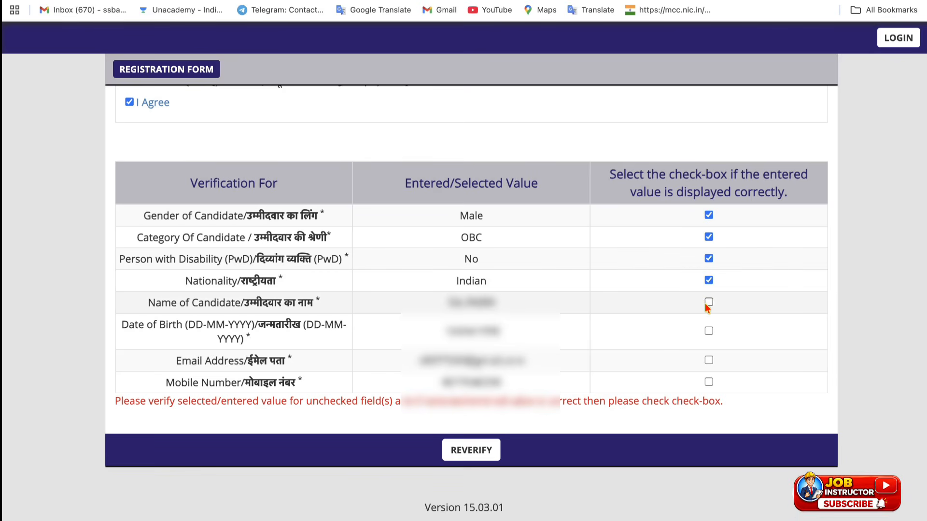
click(709, 302)
click(709, 333)
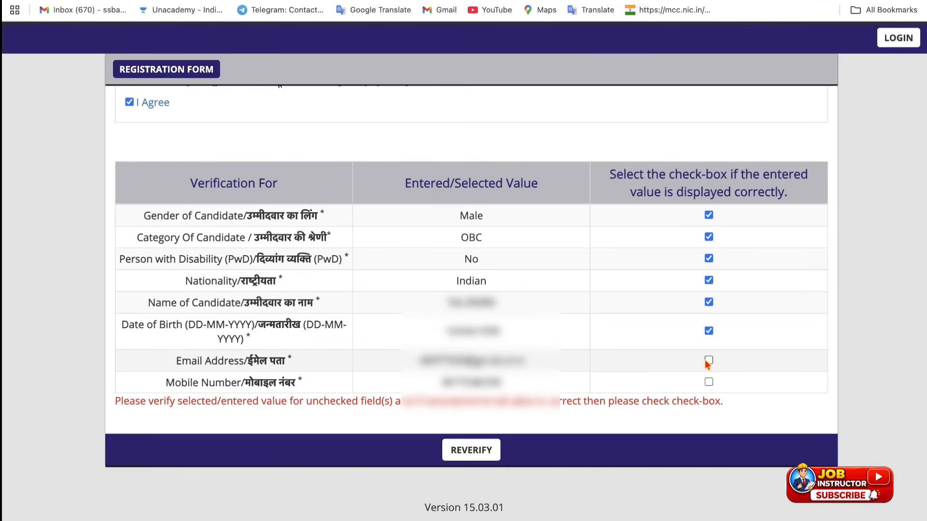
click(708, 361)
click(709, 383)
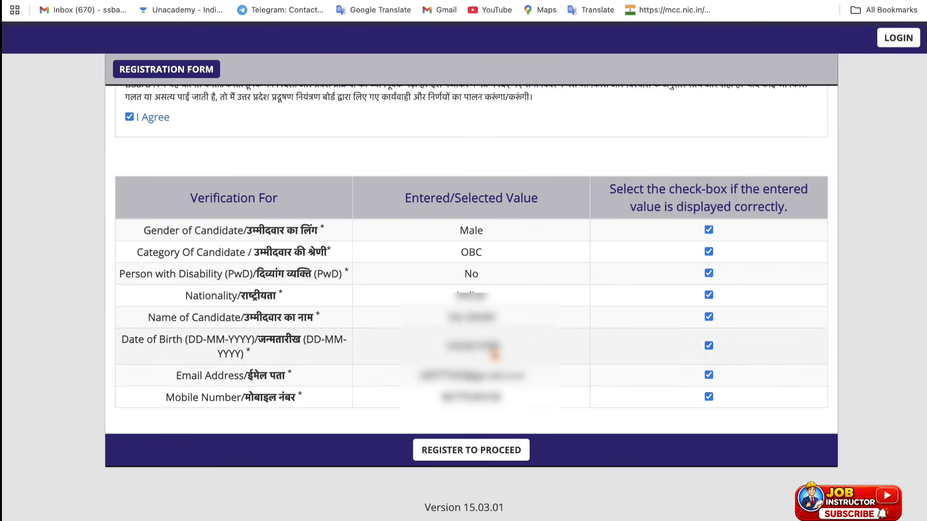
click(447, 451)
Step: Acknowledge the registration confirmation and open the application form, dismissing the browser note
click(586, 176)
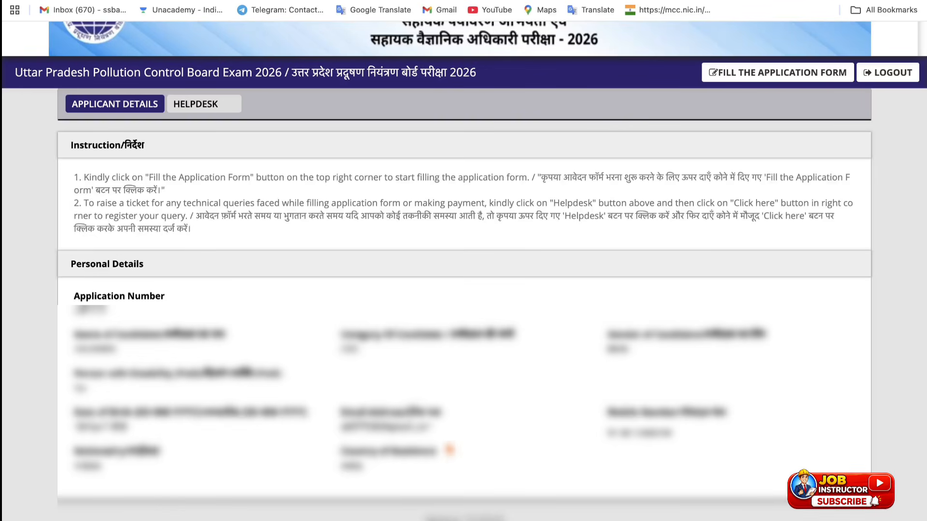
click(733, 80)
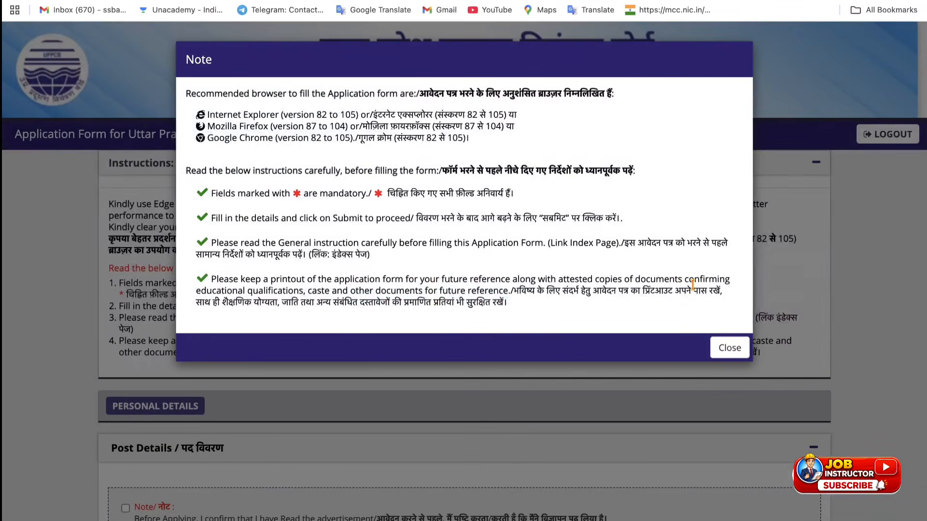
click(729, 348)
scroll(376, 345, down, 5)
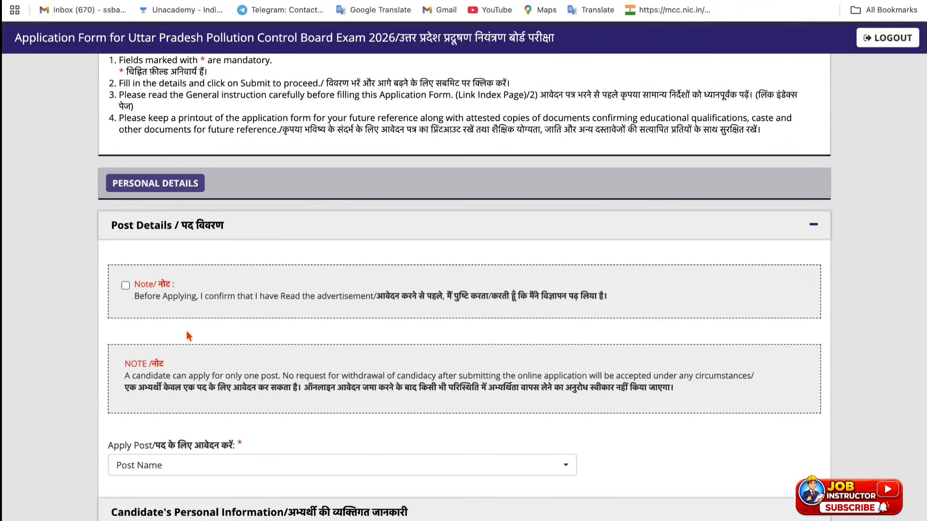
Step: Tick the advertisement-read note and pick Assistant Environmental Engineer as the post
click(126, 286)
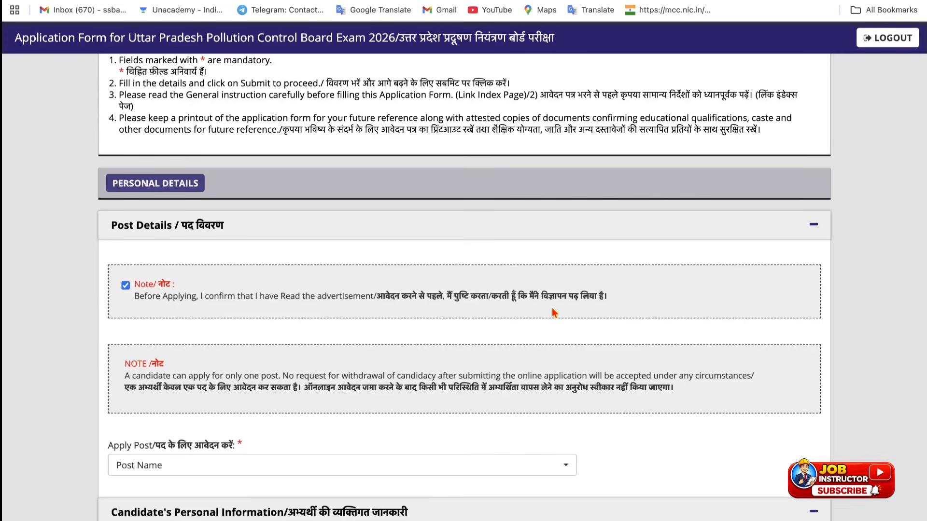
scroll(324, 440, down, 1)
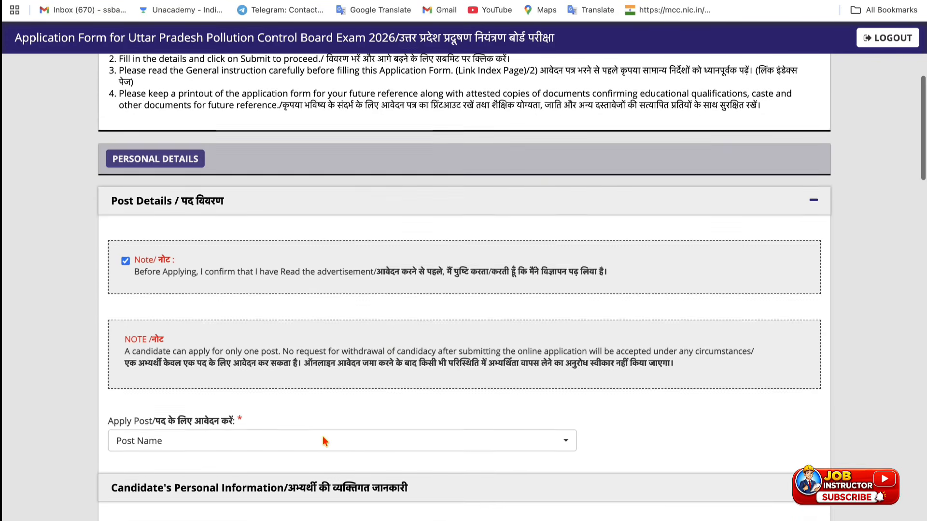
click(287, 437)
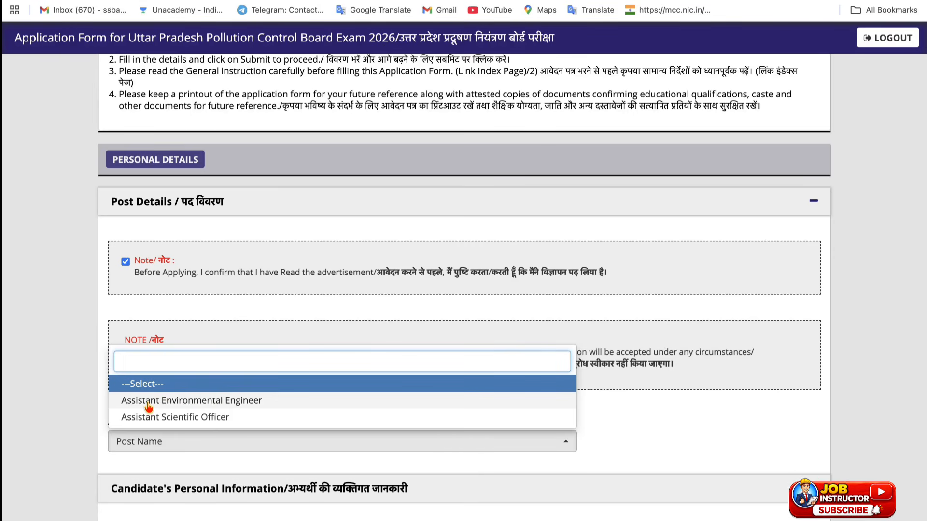
click(298, 403)
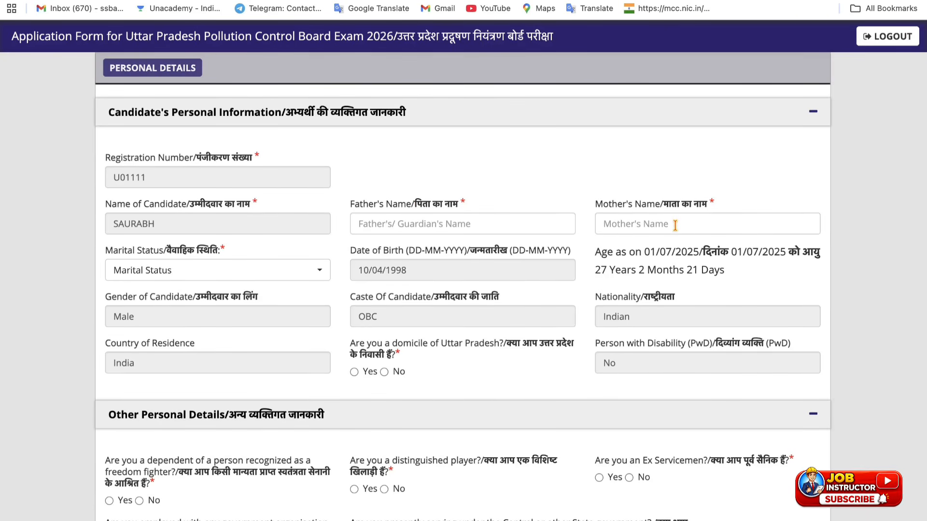
Step: Choose Unmarried marital status, answer Yes to UP domicile, and close the reservation alert
click(203, 278)
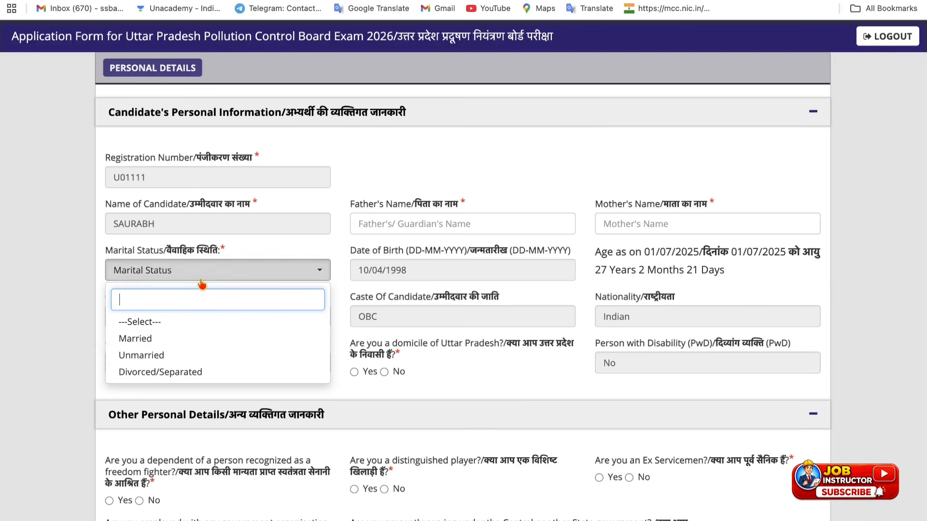
click(157, 355)
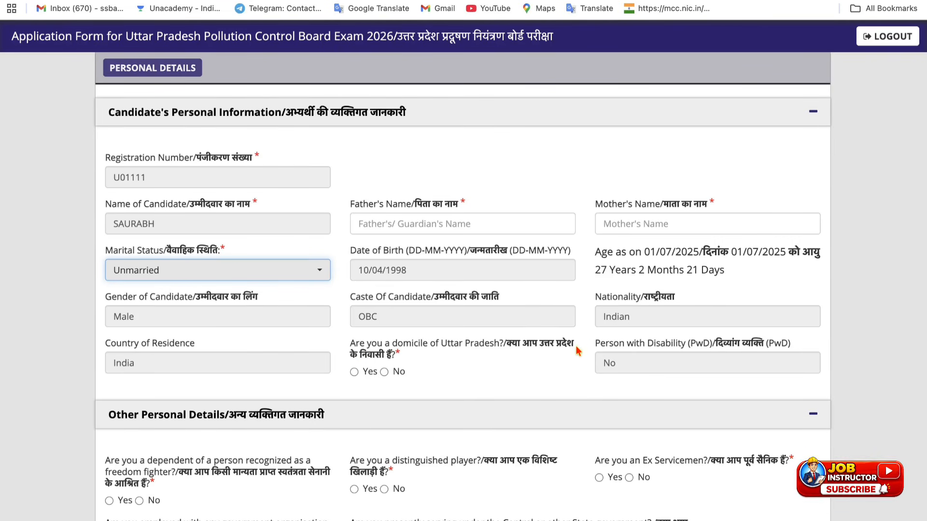
click(354, 373)
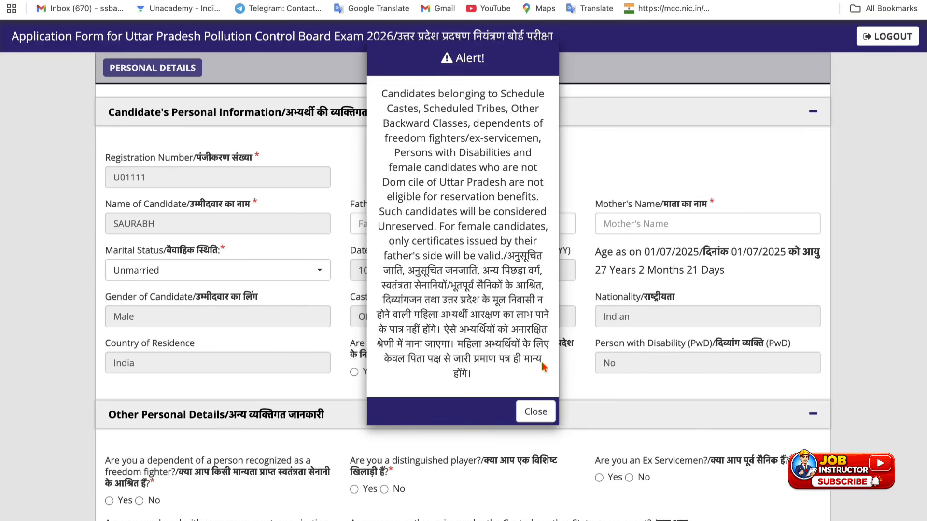
click(535, 410)
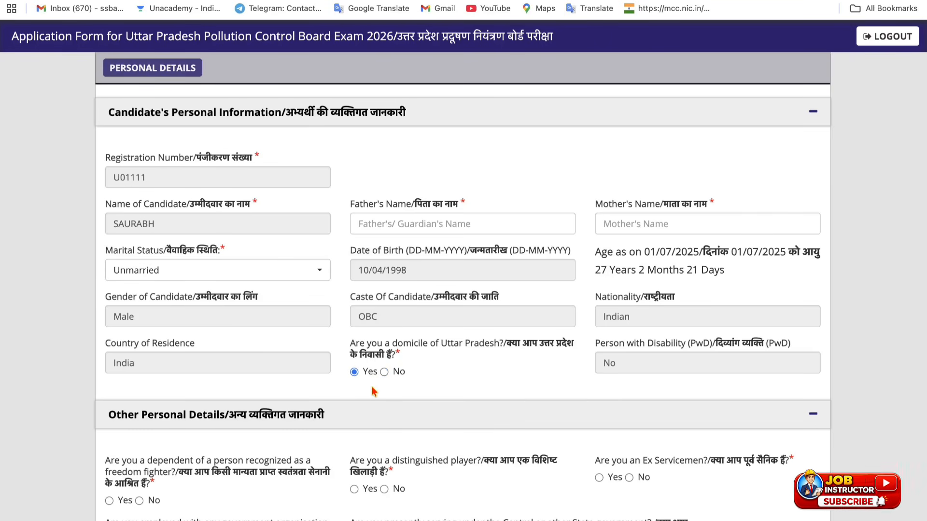
Step: Answer No to the freedom-fighter dependent, distinguished player and UP government employment questions
scroll(374, 389, down, 4)
scroll(373, 392, down, 3)
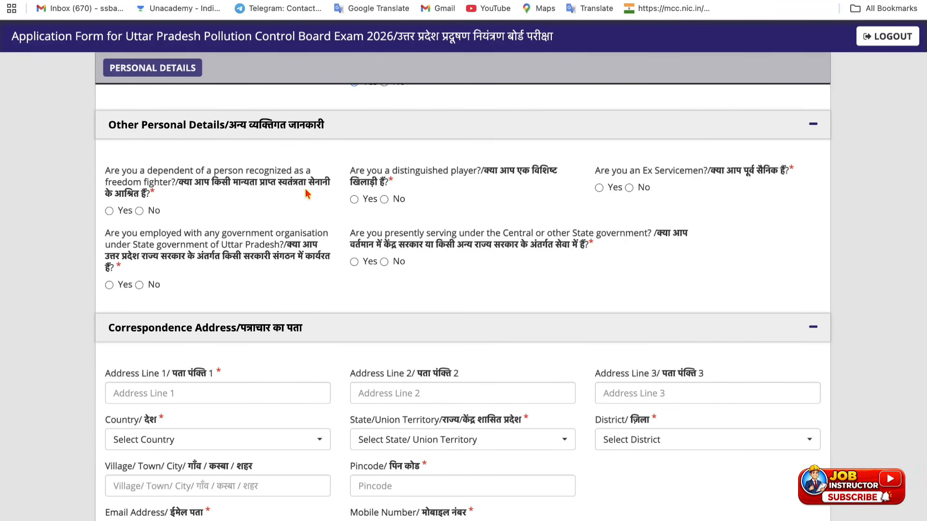
click(140, 211)
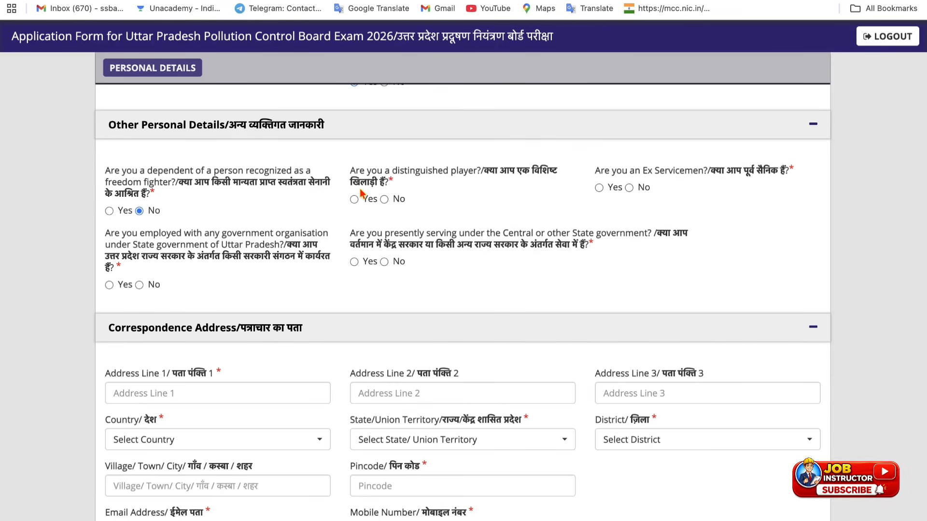
click(385, 200)
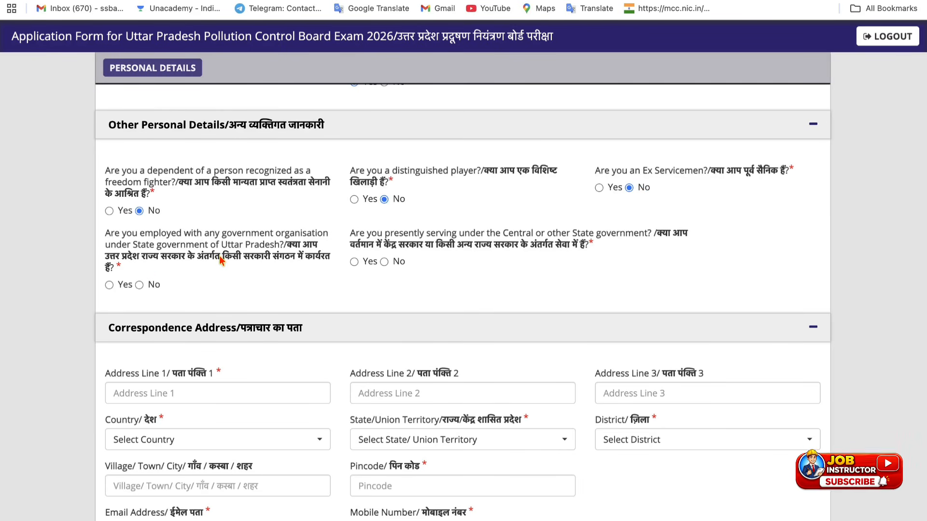
click(109, 285)
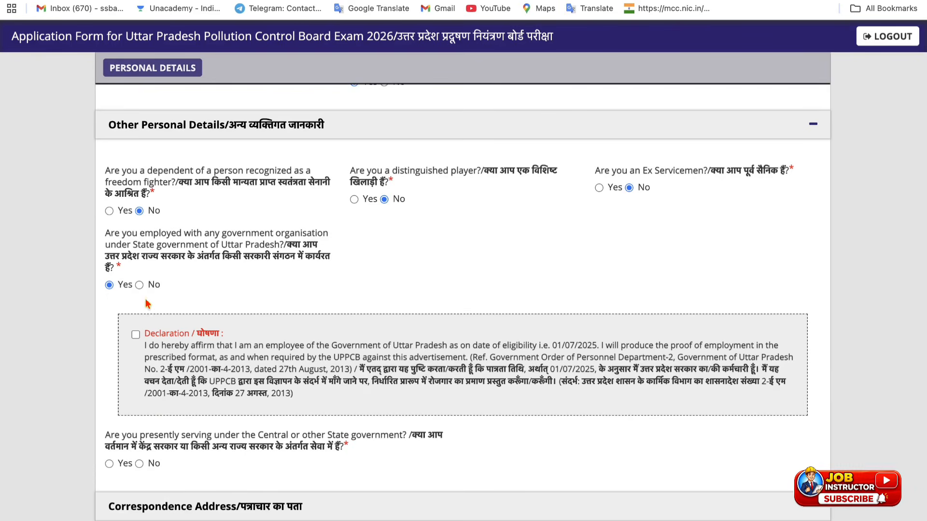
click(139, 286)
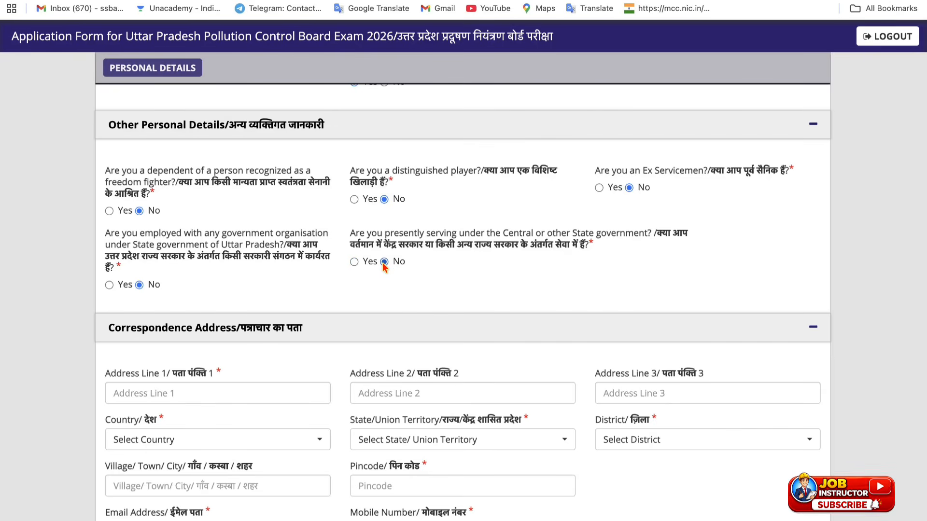
Step: Set the correspondence address to India, state Uttar Pradesh, district Bareilly
scroll(302, 348, down, 3)
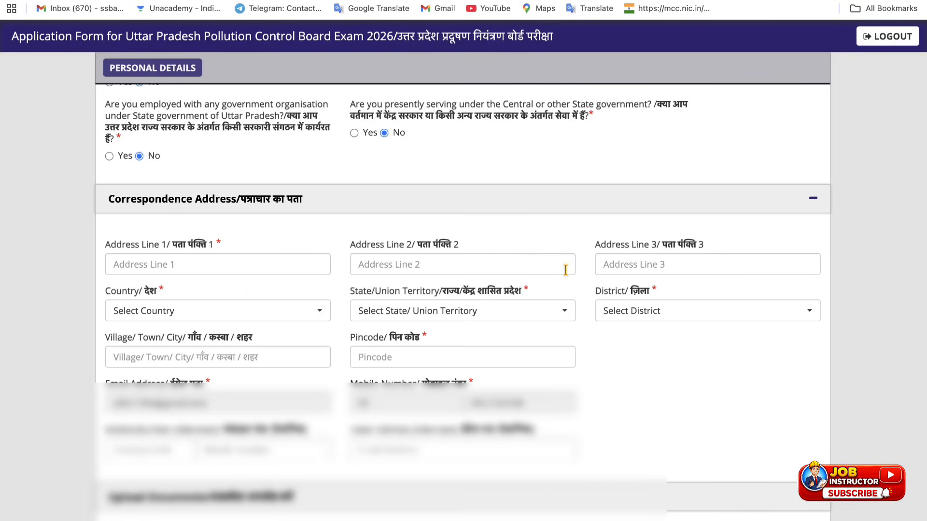
click(182, 310)
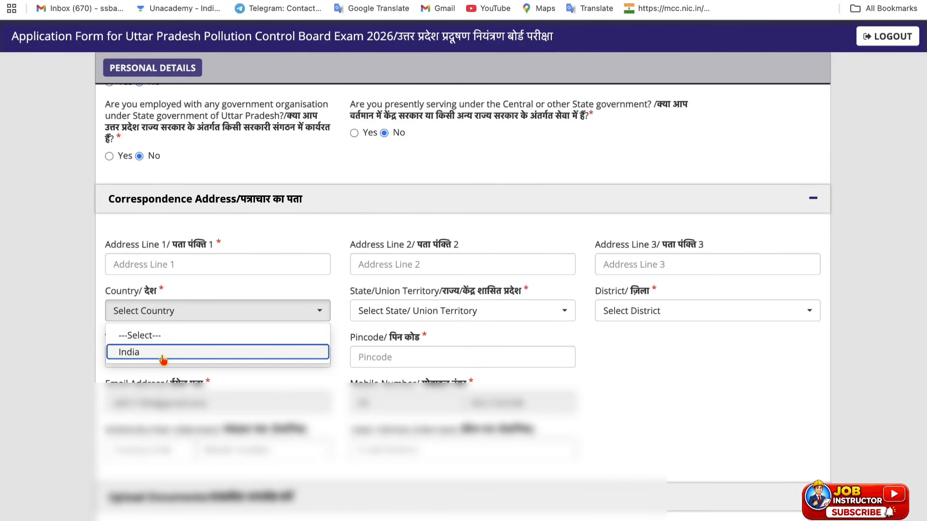
click(165, 358)
click(435, 310)
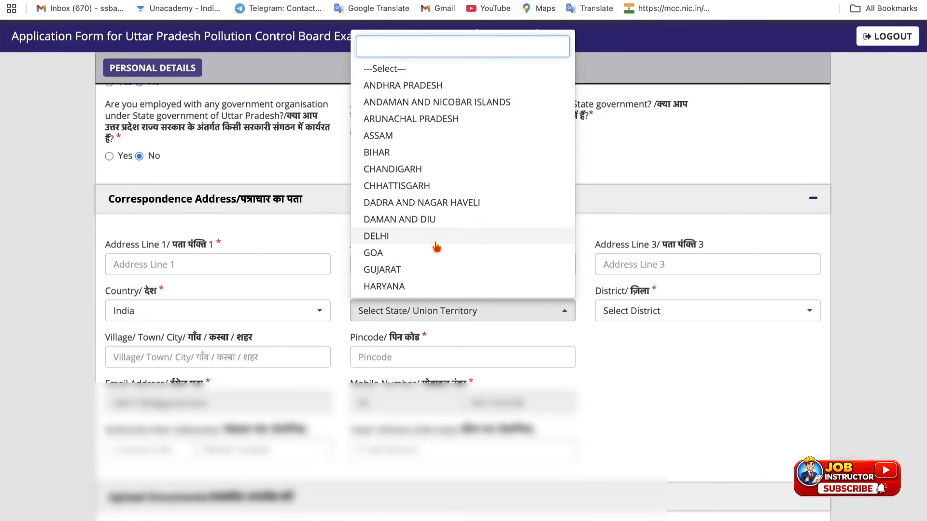
scroll(437, 247, down, 5)
scroll(433, 242, up, 1)
click(422, 269)
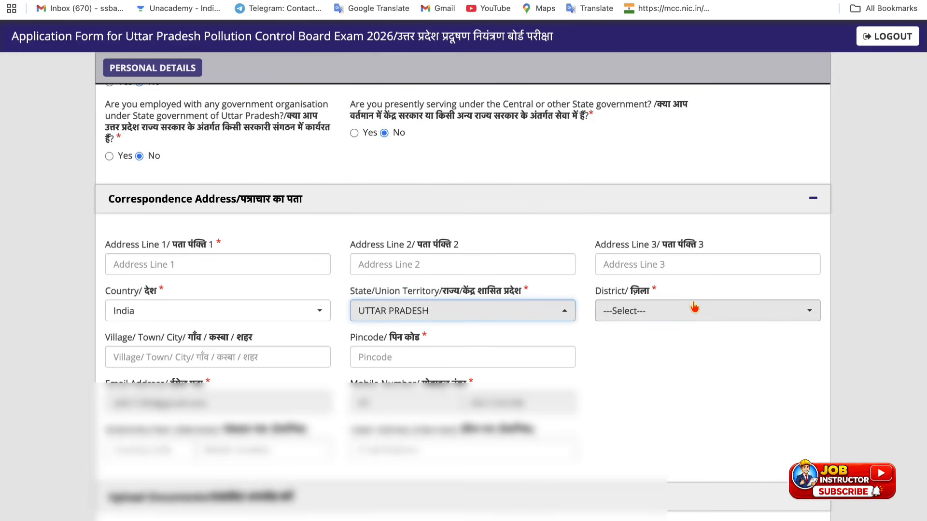
click(673, 310)
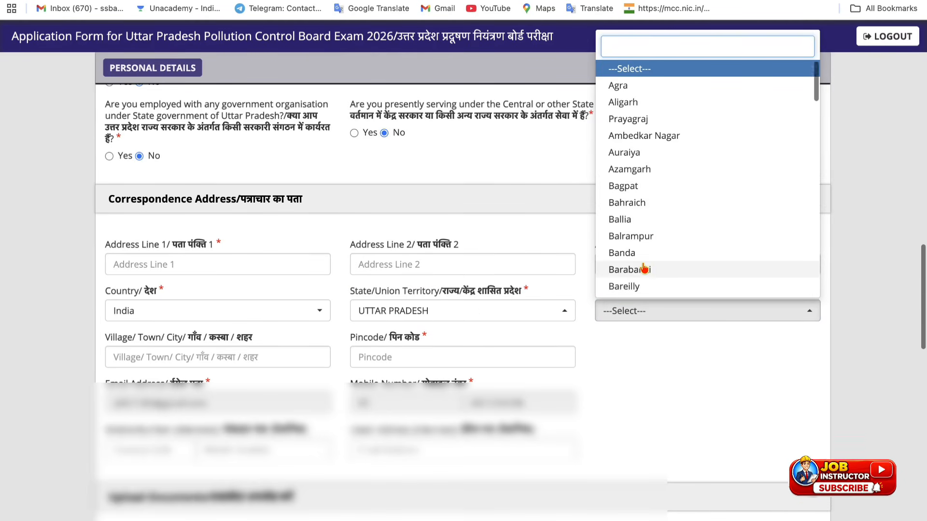
scroll(644, 267, down, 2)
click(638, 247)
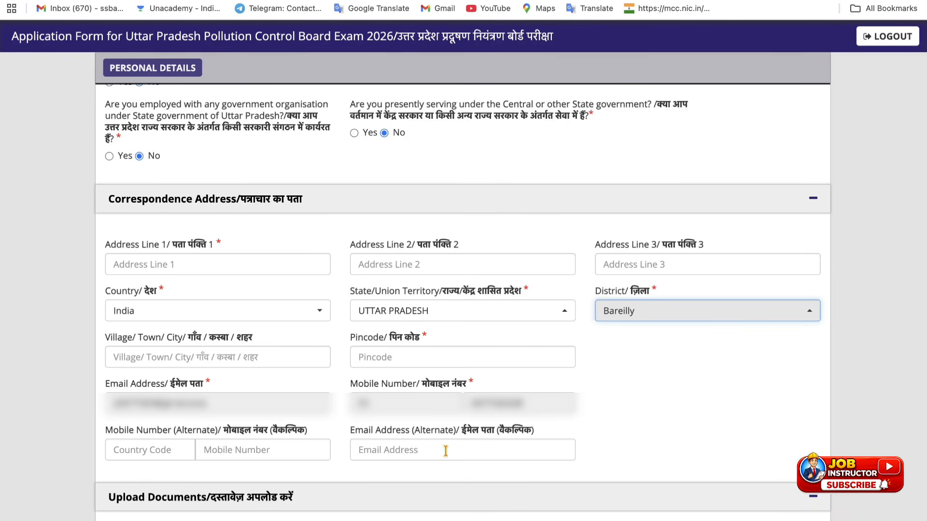
Step: Open the photo and signature uploader and confirm the signature uploaded successfully
scroll(452, 452, down, 10)
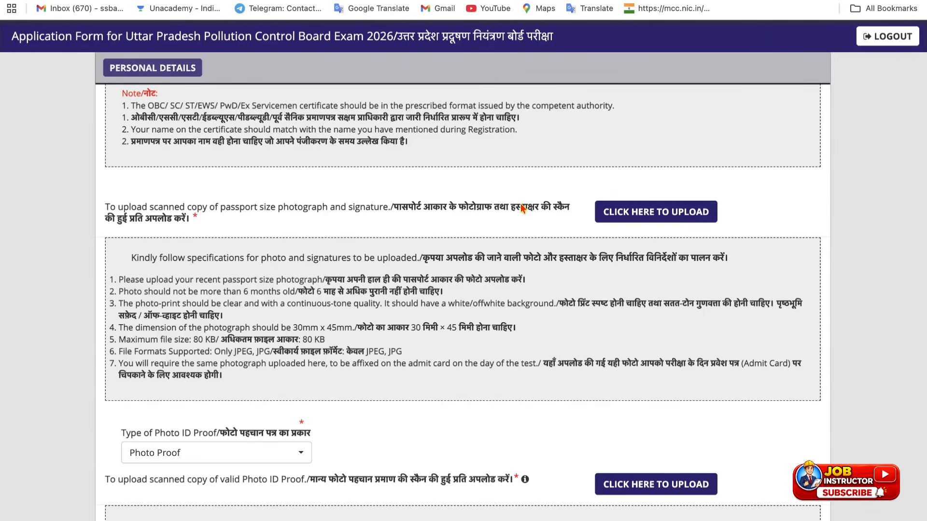
click(651, 216)
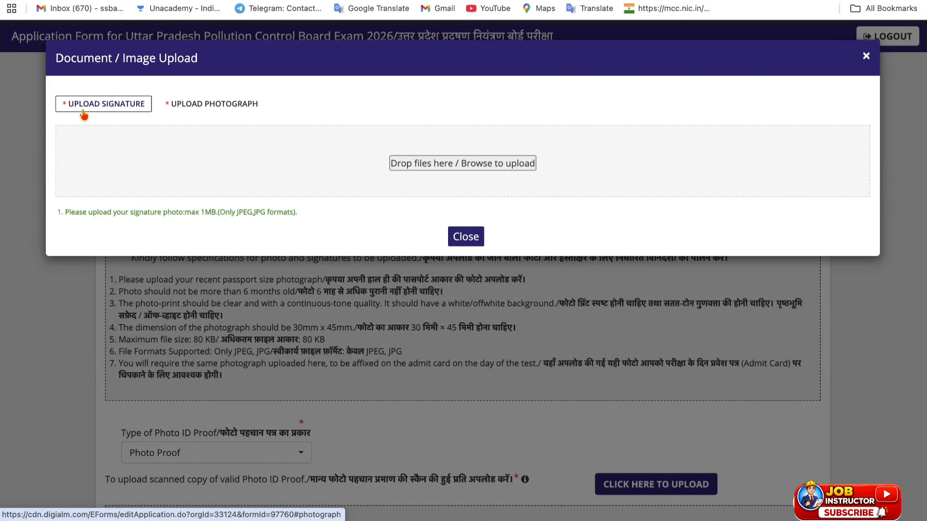
click(209, 114)
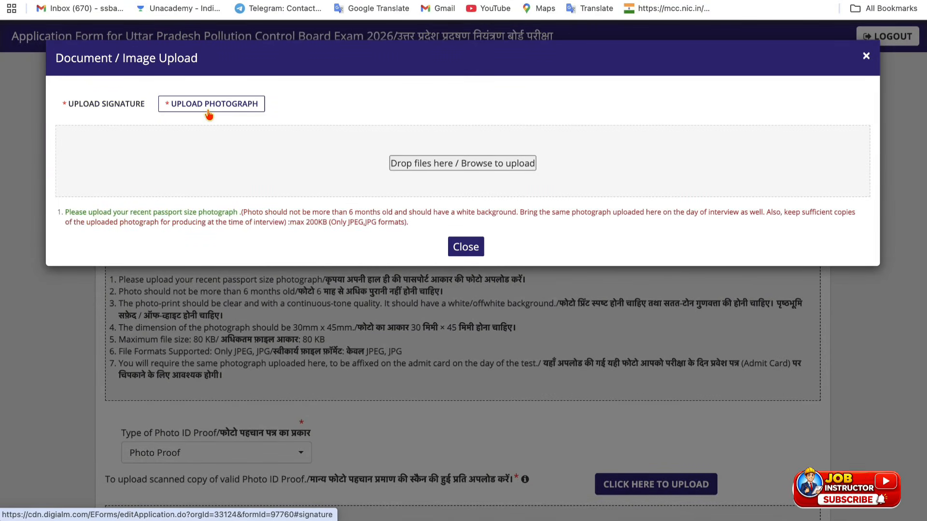
click(96, 108)
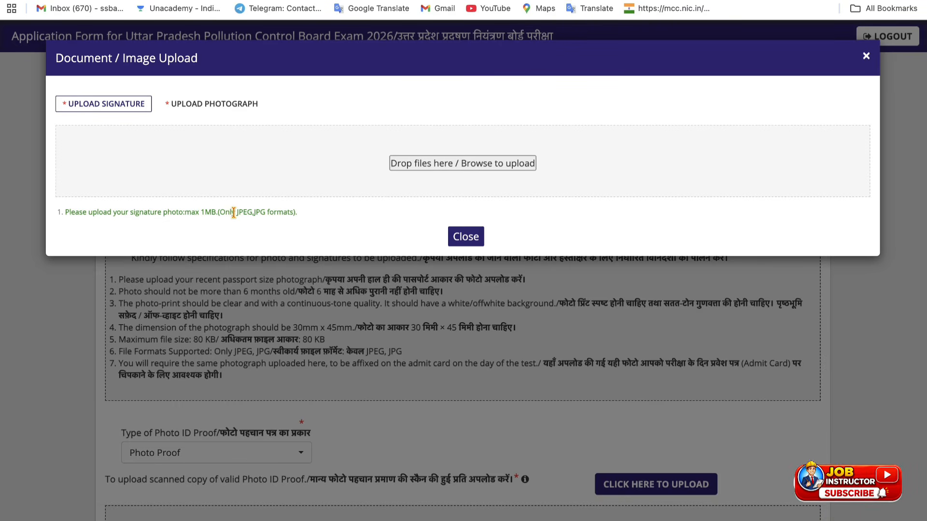
drag(234, 213, 259, 213)
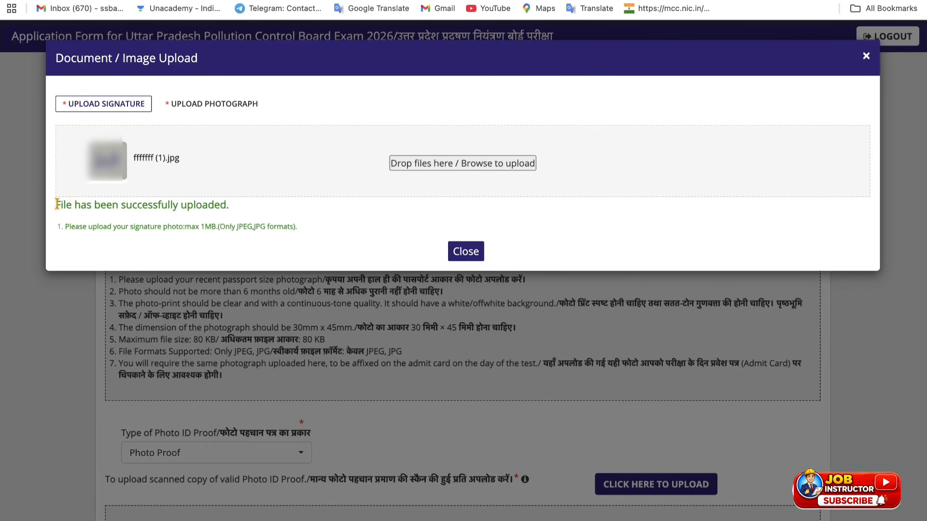
drag(57, 204, 144, 202)
click(186, 193)
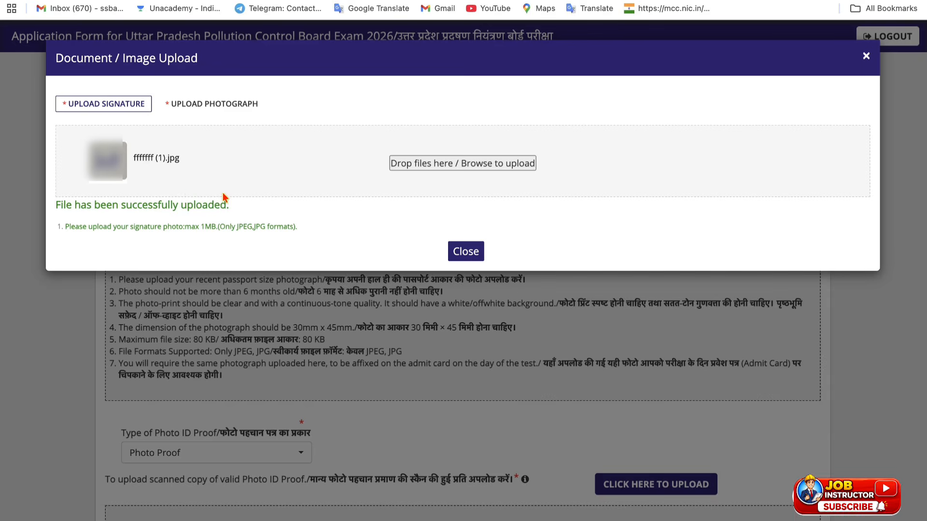
drag(225, 199, 222, 194)
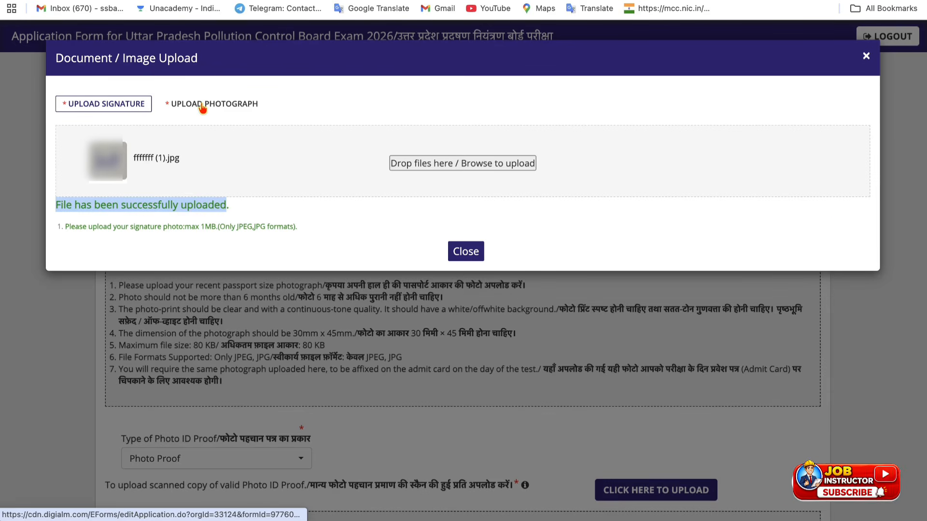
Step: Upload the passport-size photograph hhhh.jpg in JPEG format and close the uploader
click(202, 108)
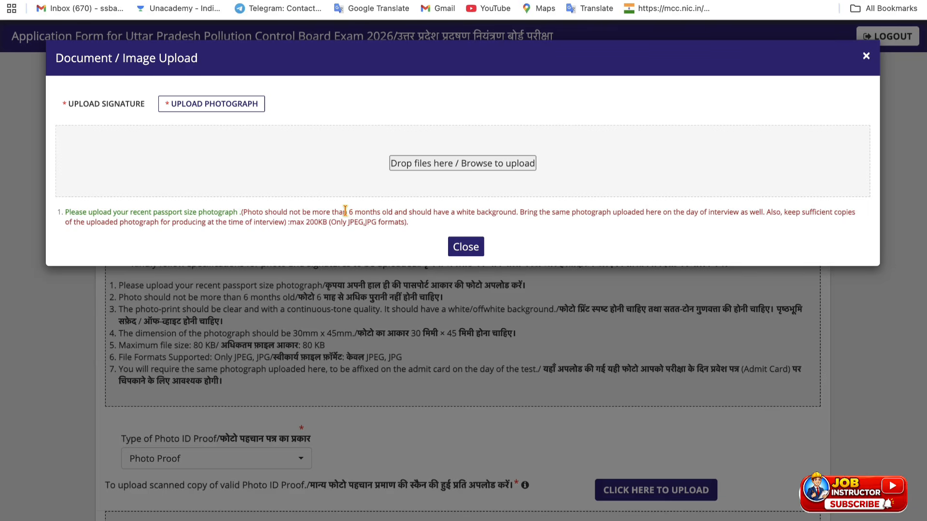
drag(345, 211, 631, 213)
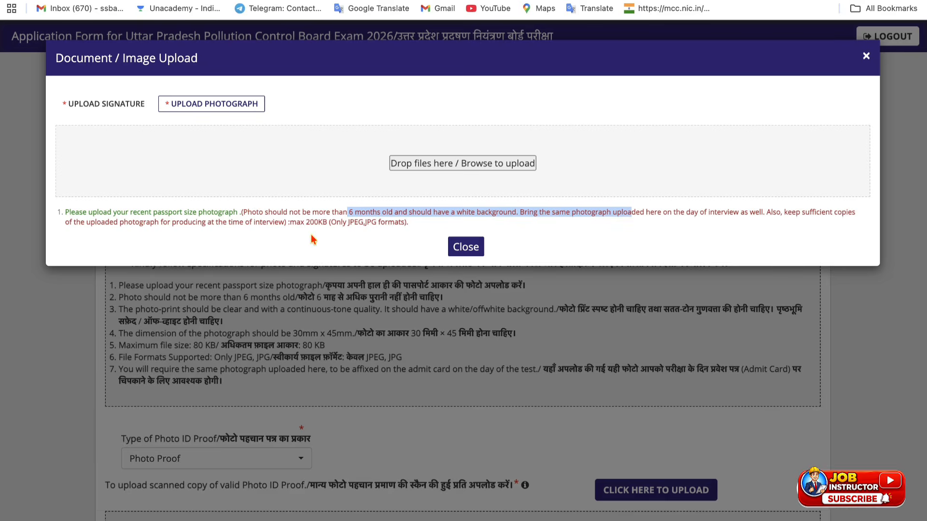
drag(306, 223, 374, 219)
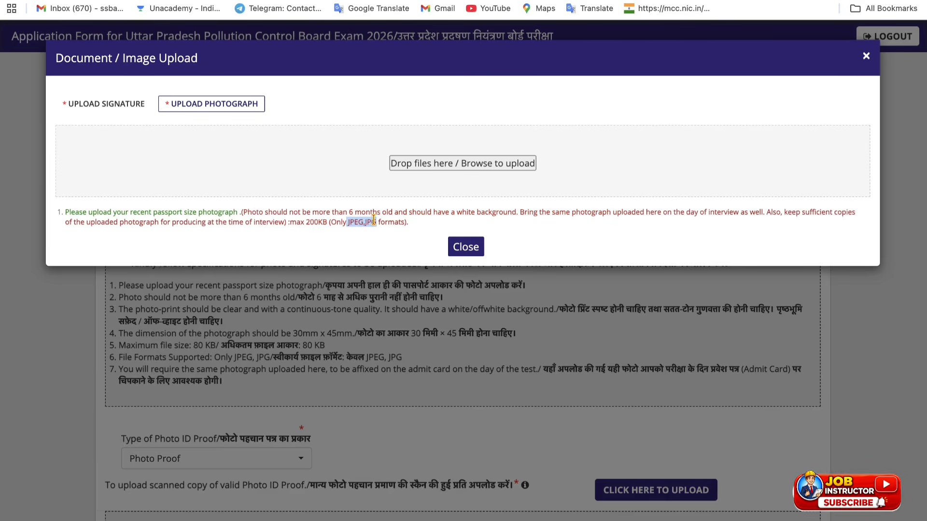
click(410, 218)
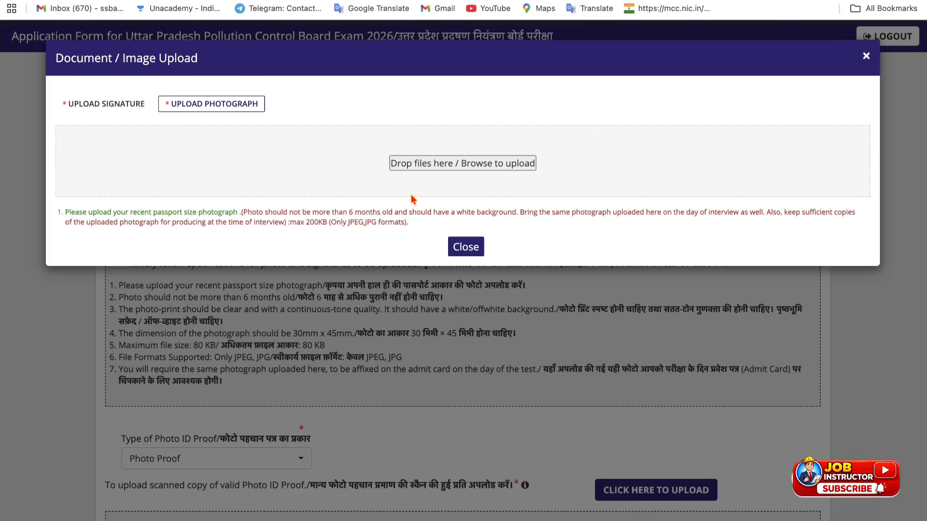
click(415, 164)
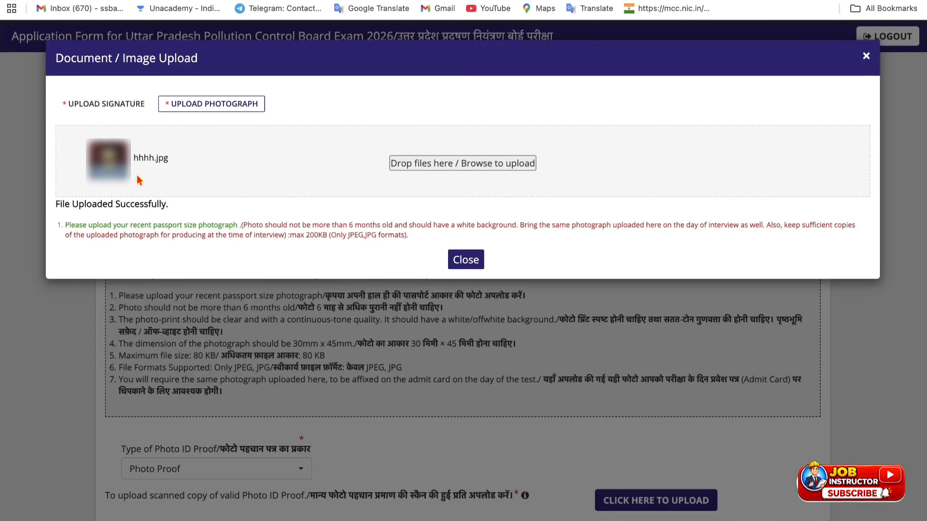
click(476, 263)
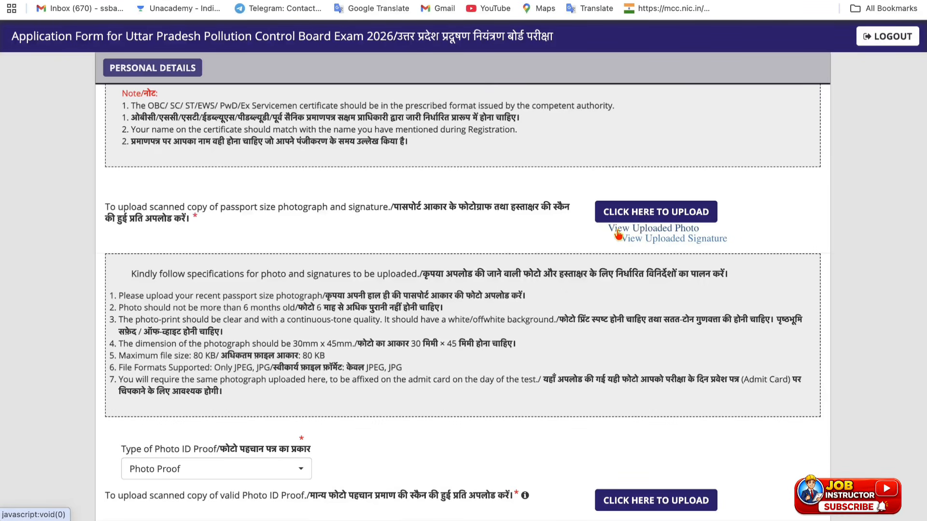
Step: Choose Aadhar Card as the type of photo ID proof
scroll(480, 300, down, 1)
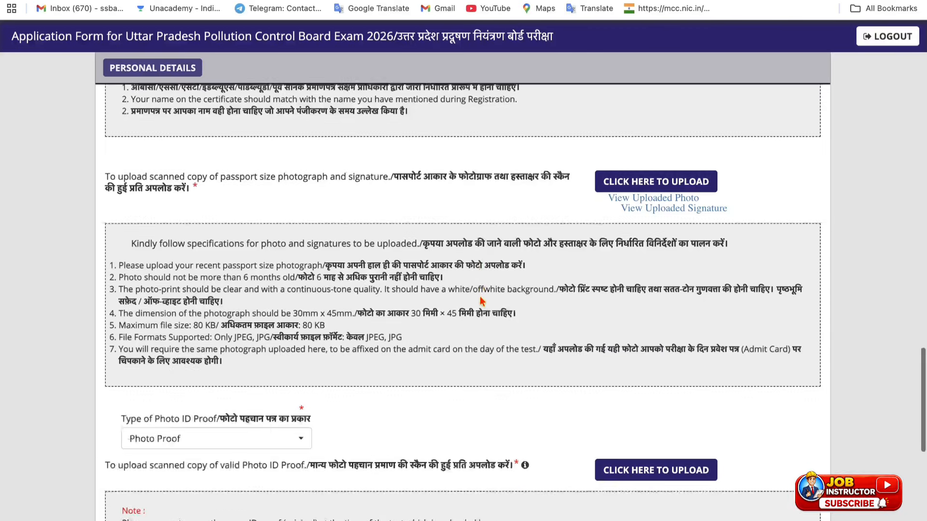
scroll(481, 299, down, 5)
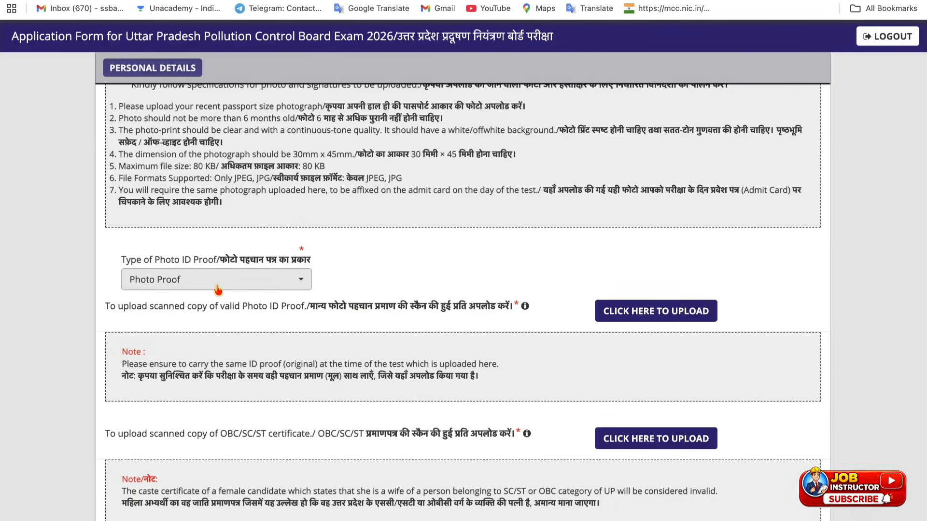
click(217, 285)
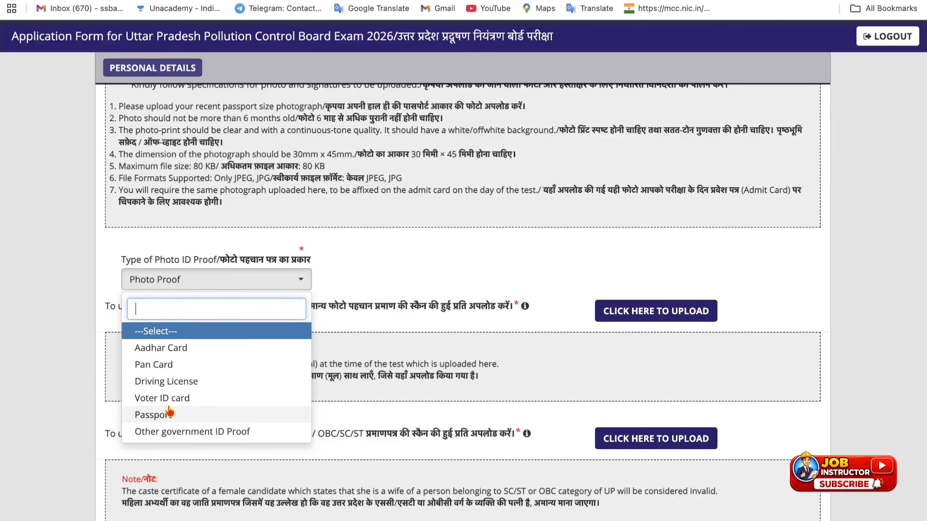
click(172, 349)
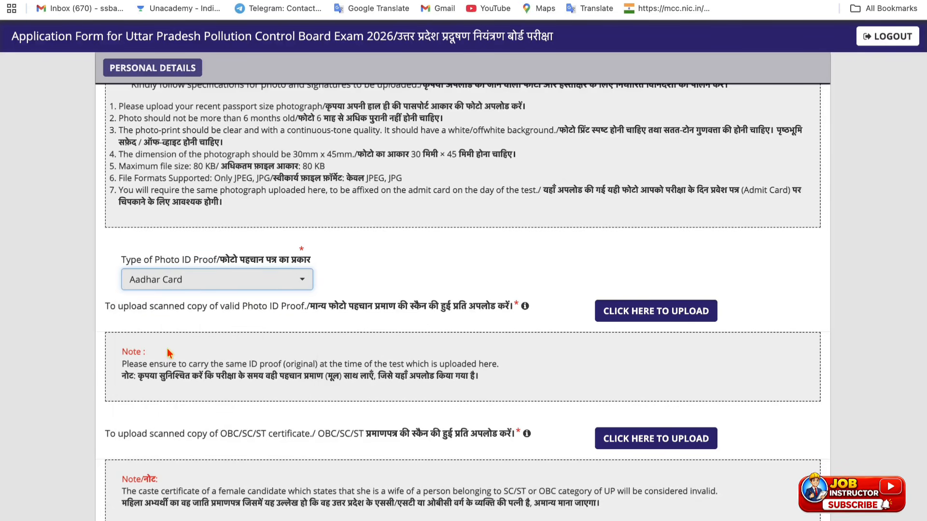
Step: Upload the Aadhar Card scan (under 300Kb) as ID proof and close once successful
click(626, 315)
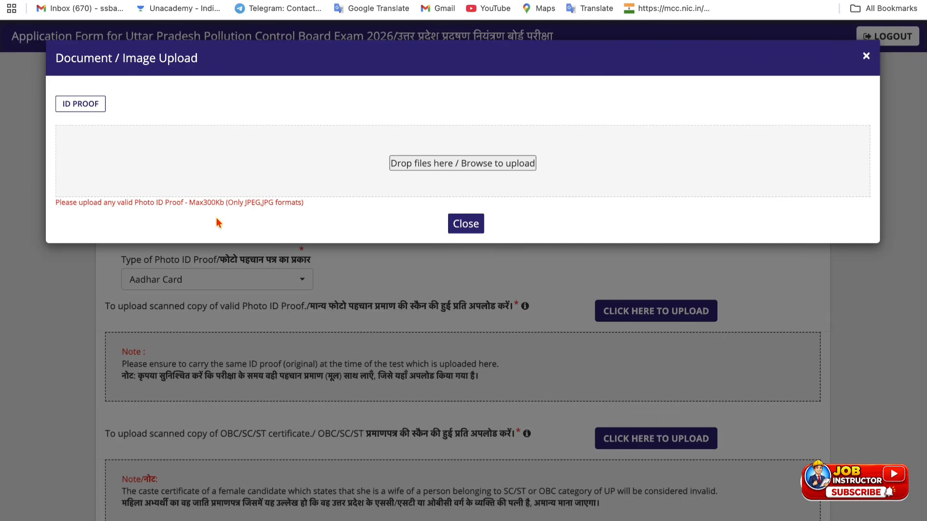
drag(201, 205, 274, 202)
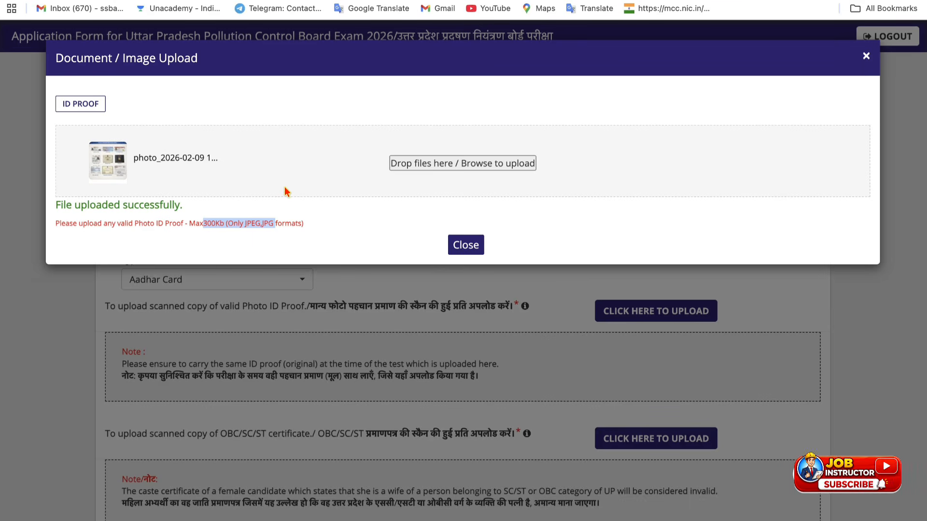
drag(60, 204, 185, 205)
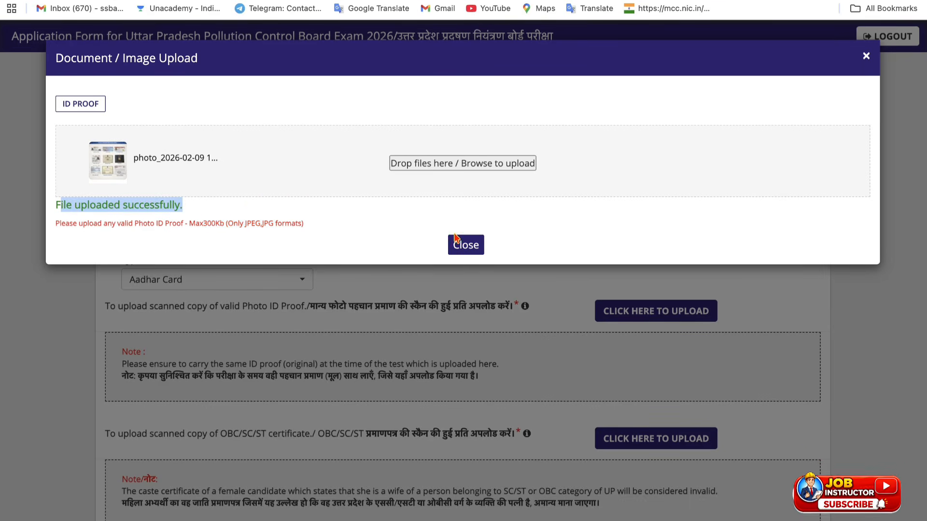
click(457, 251)
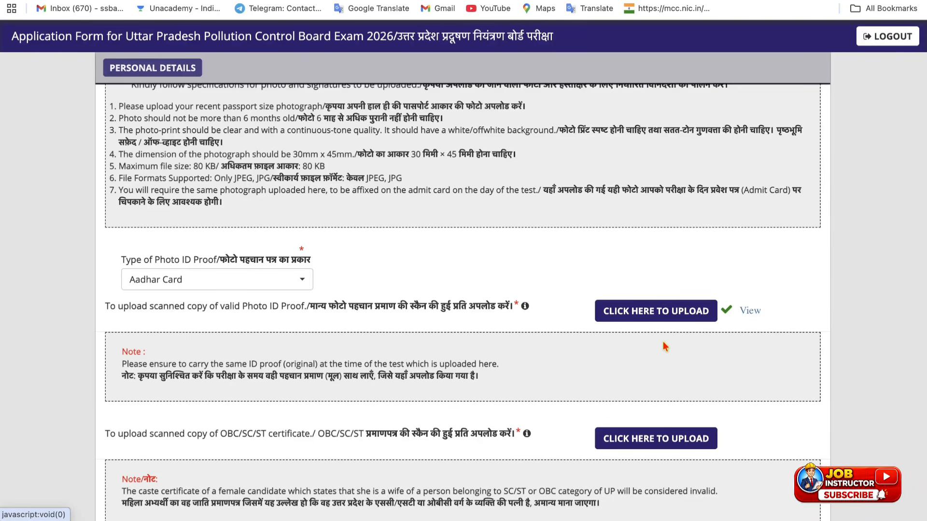
Step: Upload the OBC/SC/ST category certificate and close its upload dialog
scroll(301, 329, down, 3)
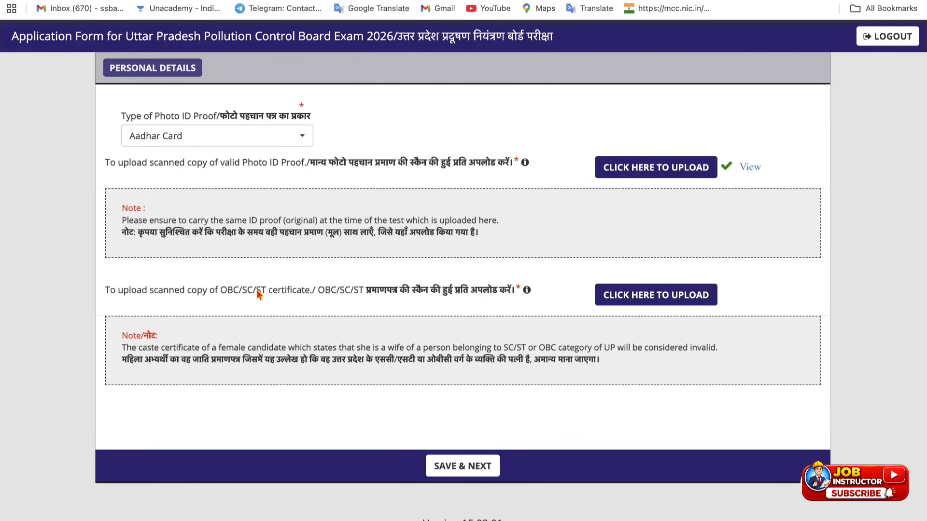
click(623, 296)
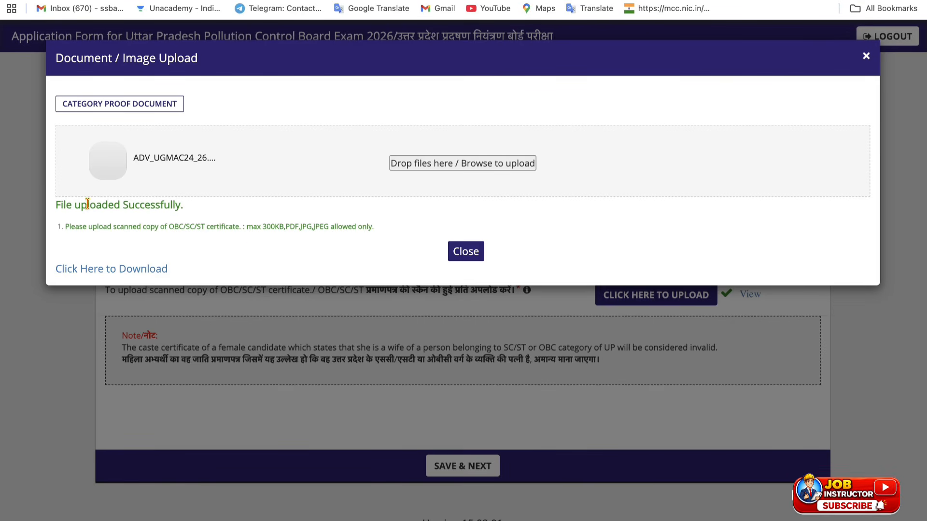
click(473, 250)
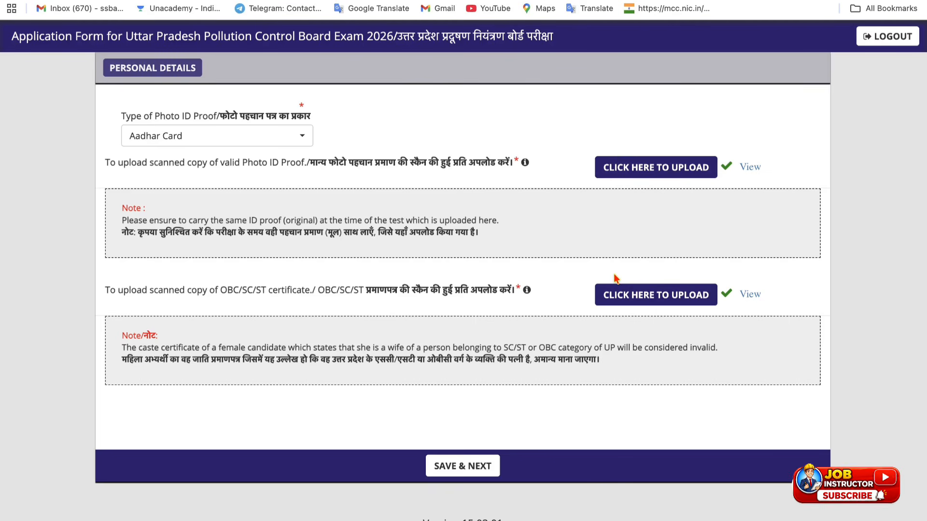
Step: Save personal details and select U.P Board of High School and Intermediate Education for Class X
click(444, 471)
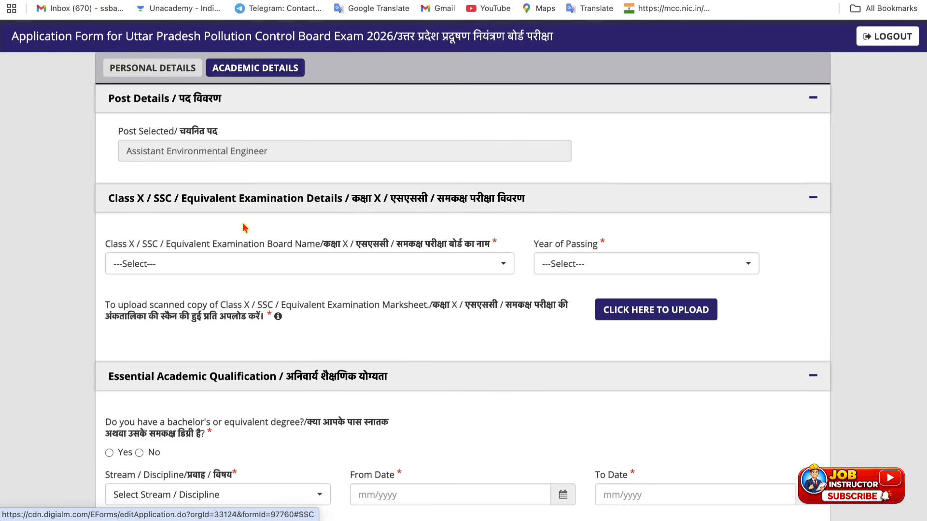
click(232, 265)
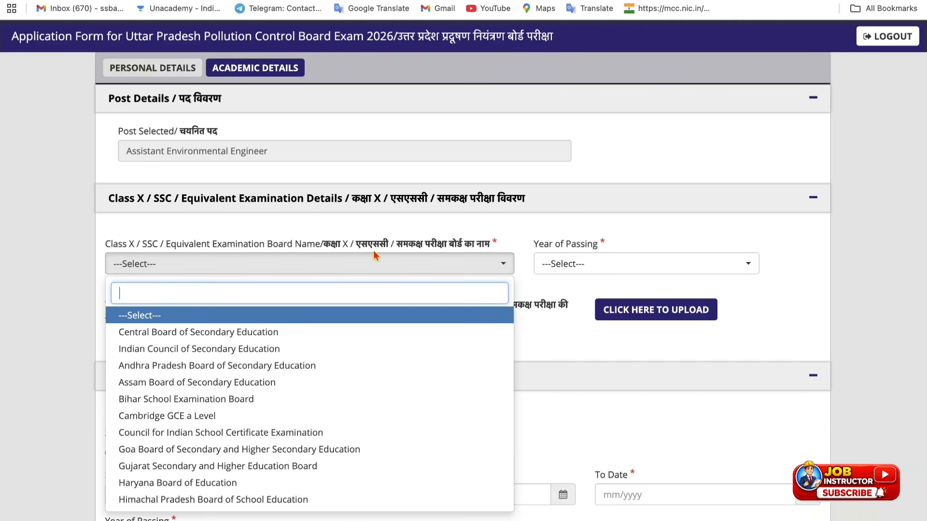
scroll(271, 385, down, 3)
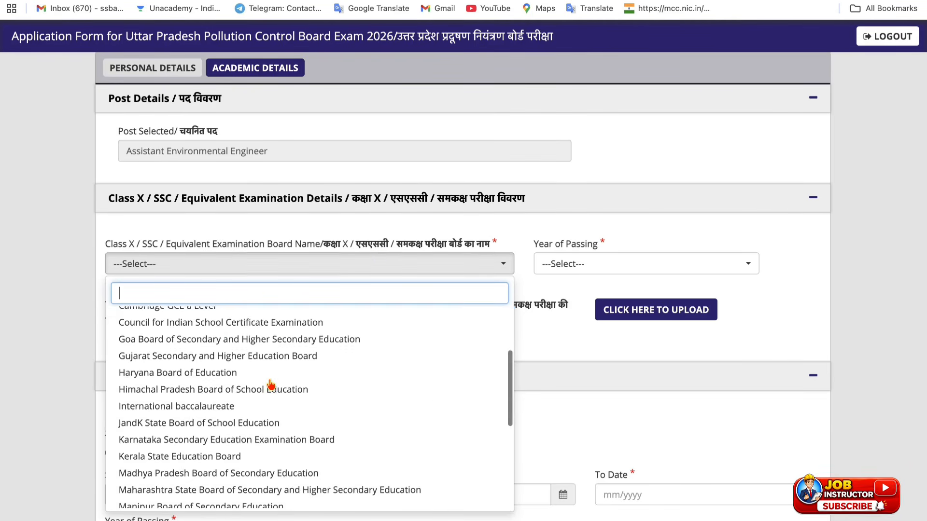
scroll(268, 348, up, 5)
text(utt)
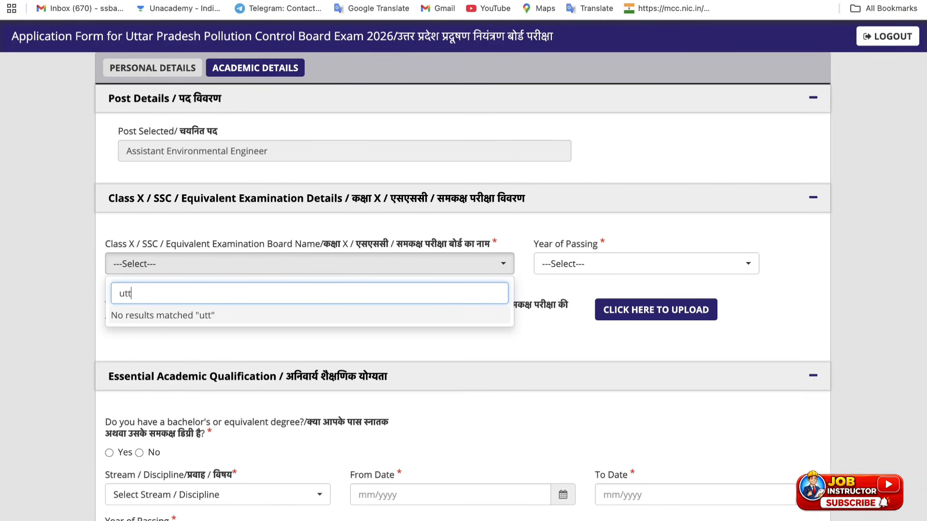
key(BackSpace)
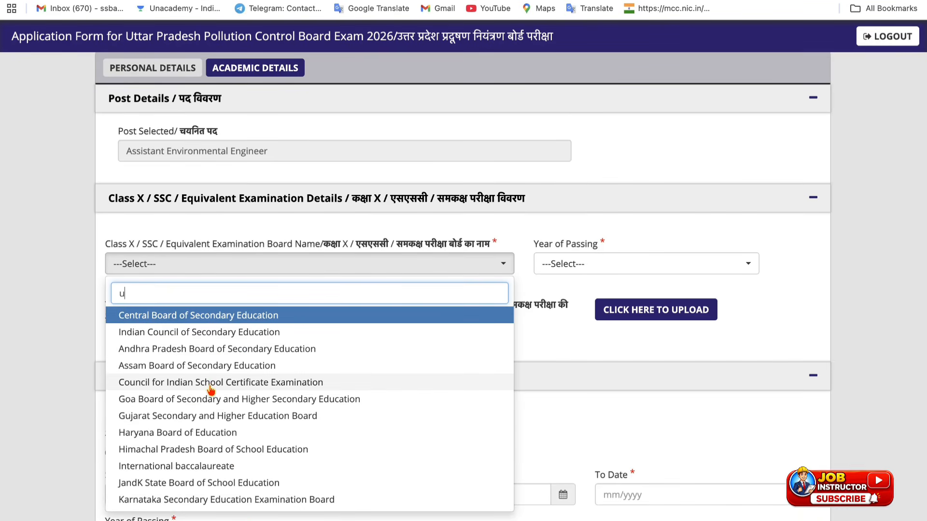
scroll(208, 387, down, 3)
scroll(211, 389, down, 5)
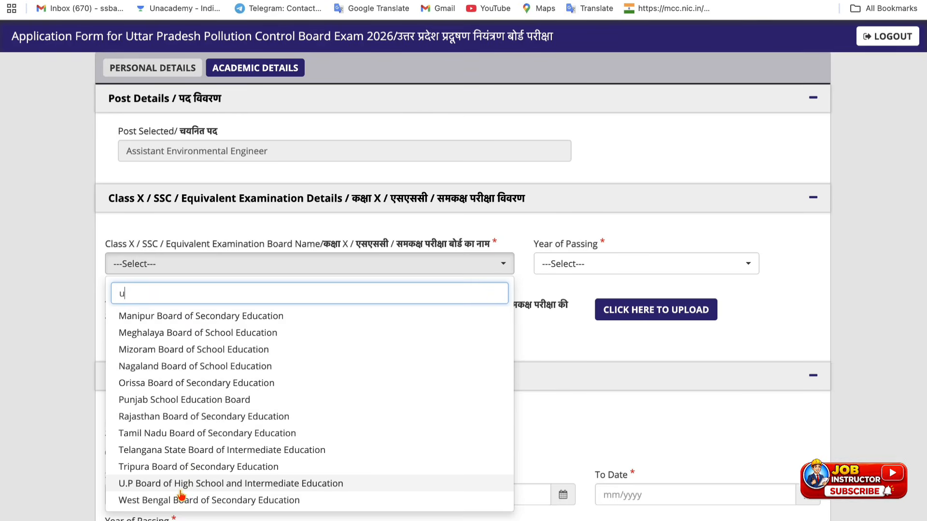
click(180, 481)
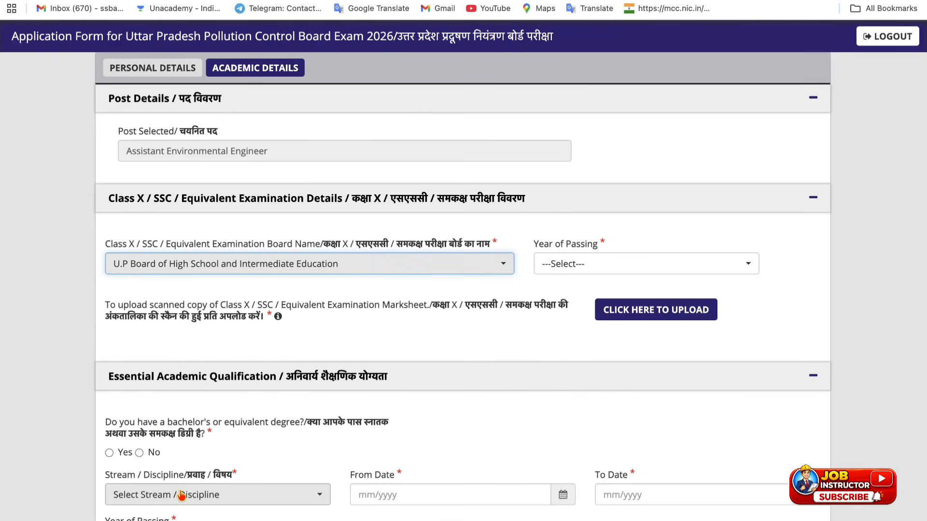
Step: Set the Class X passing year to 2013 and upload the marksheet scan
click(575, 274)
text(2)
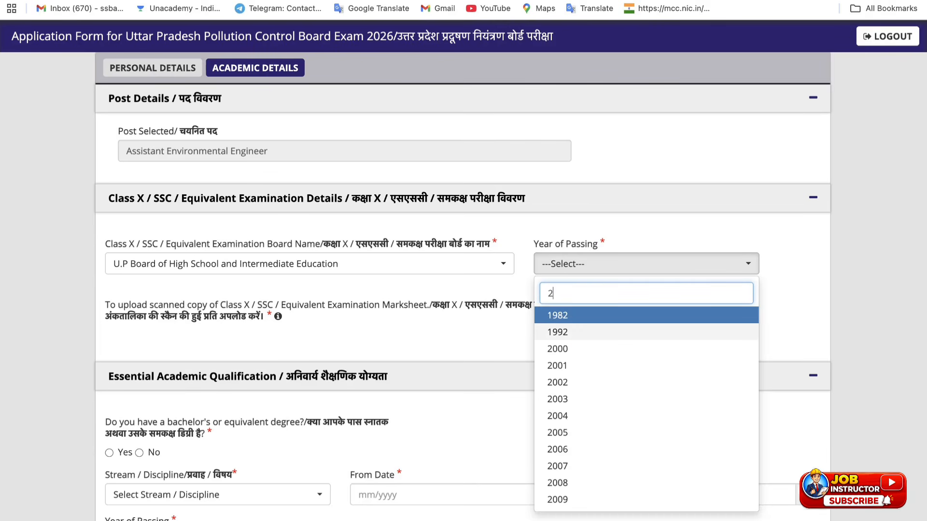
text(013)
key(Return)
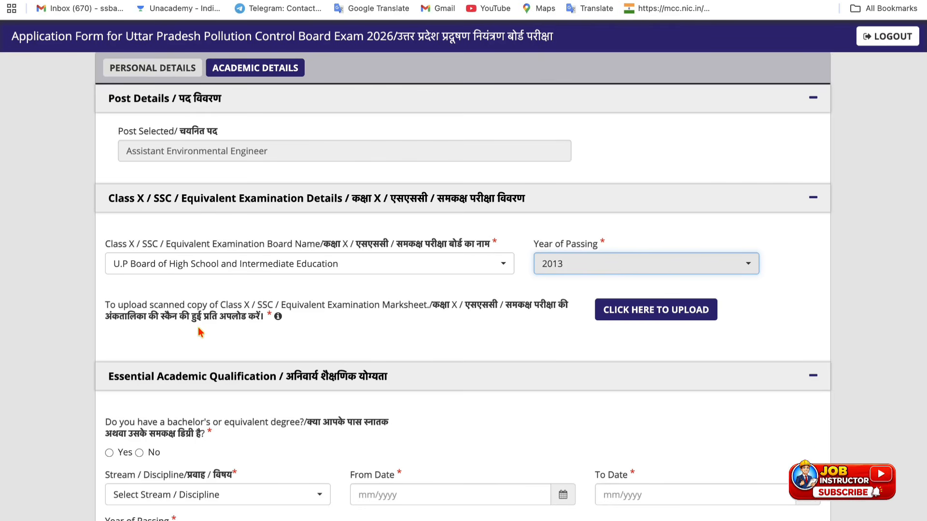
click(686, 320)
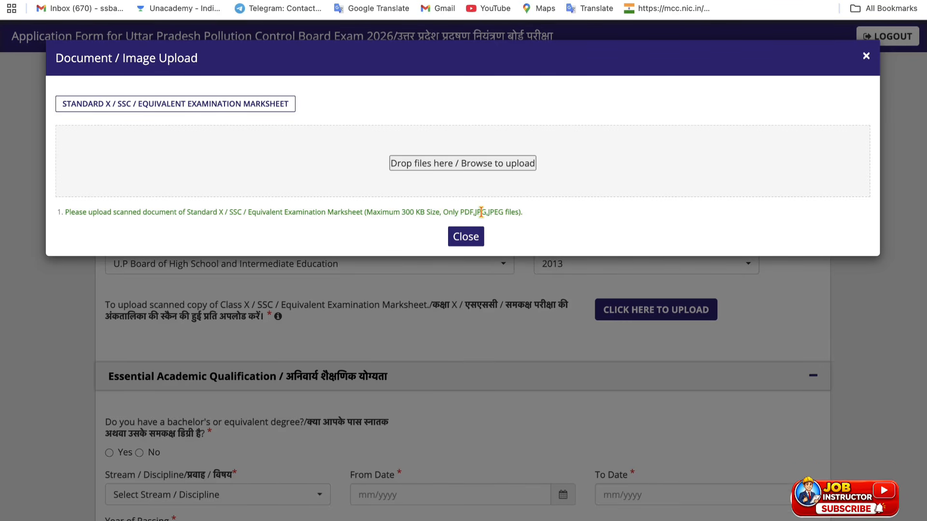
click(427, 164)
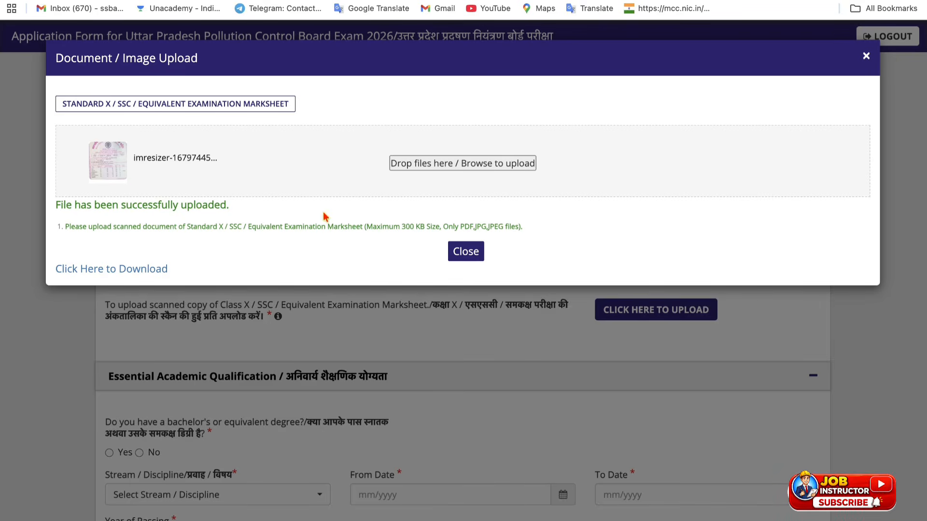
click(476, 252)
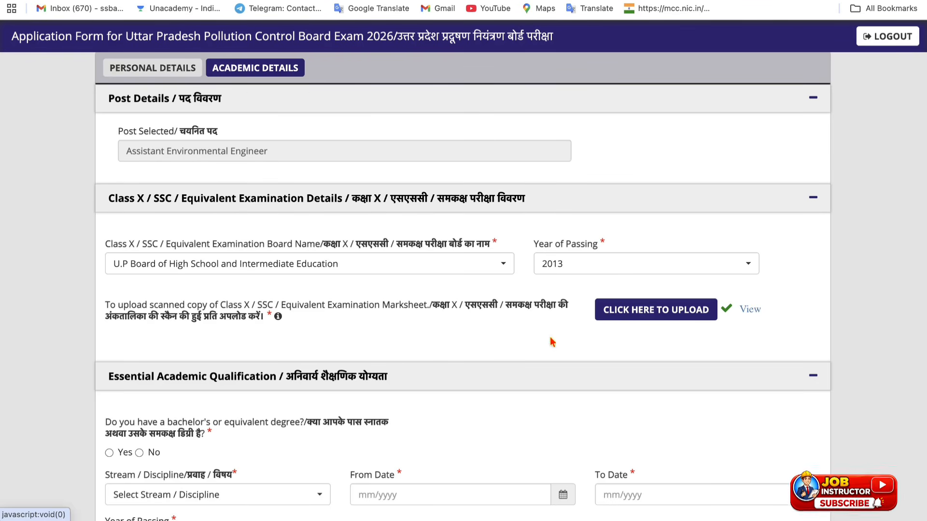
Step: Mark Yes for the bachelor's degree, dismiss the not-eligible alert, and select Civil Engineering stream
scroll(507, 338, down, 4)
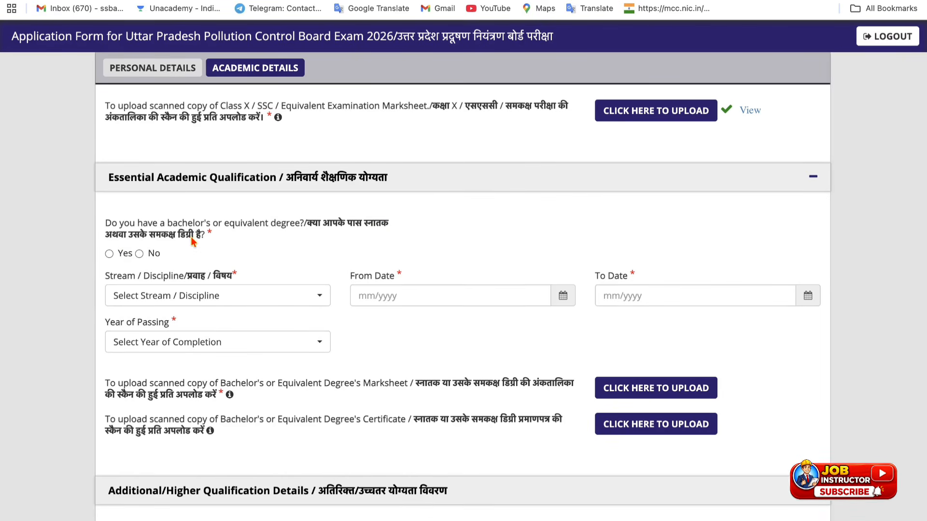
click(109, 254)
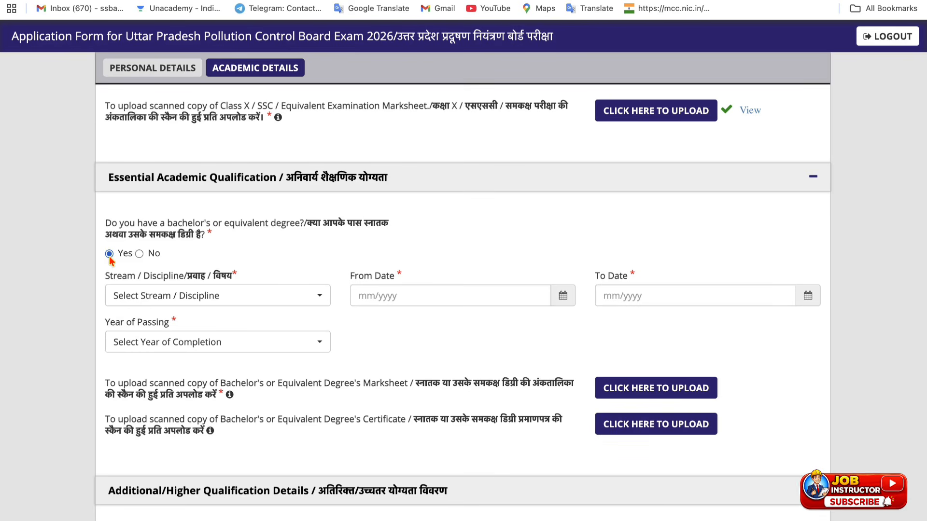
click(145, 296)
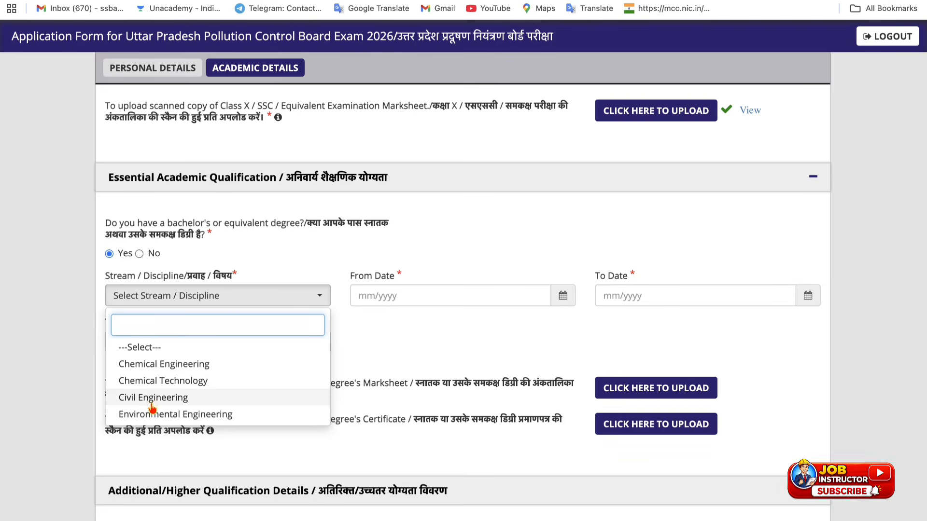
click(391, 353)
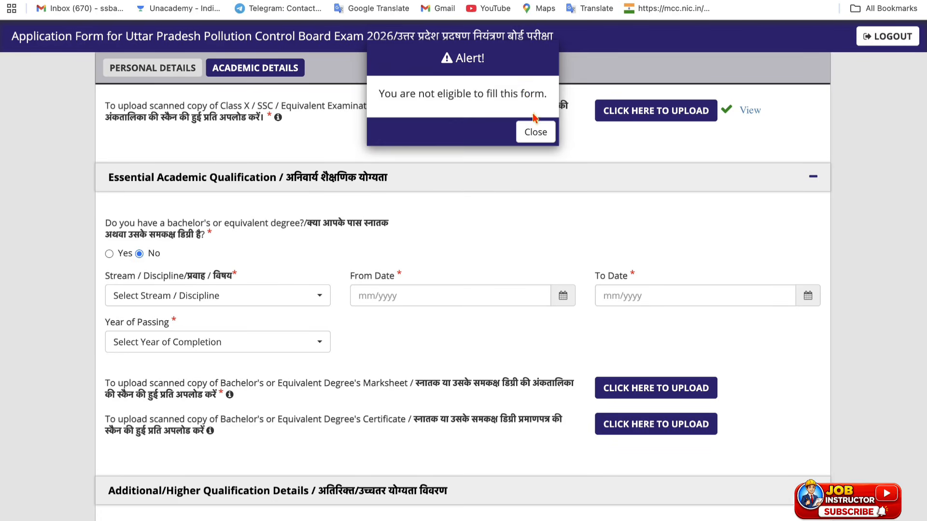
click(535, 131)
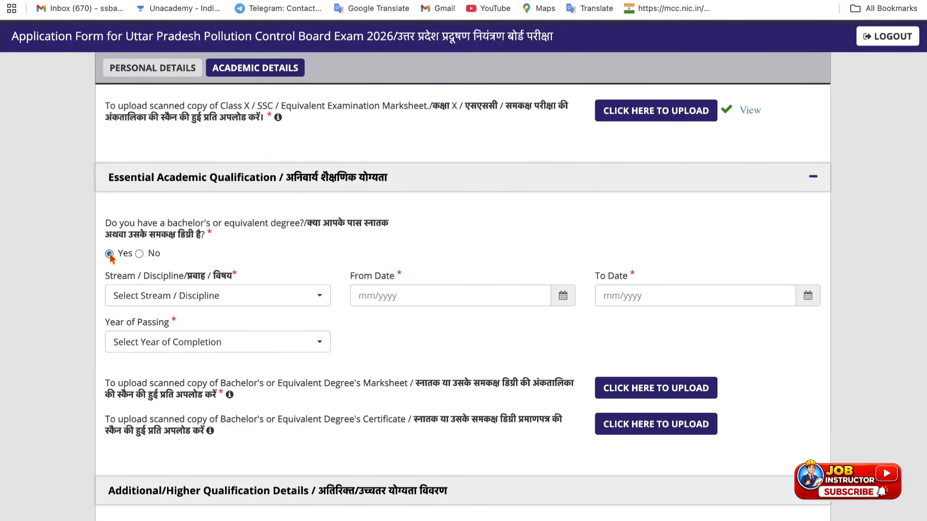
click(153, 295)
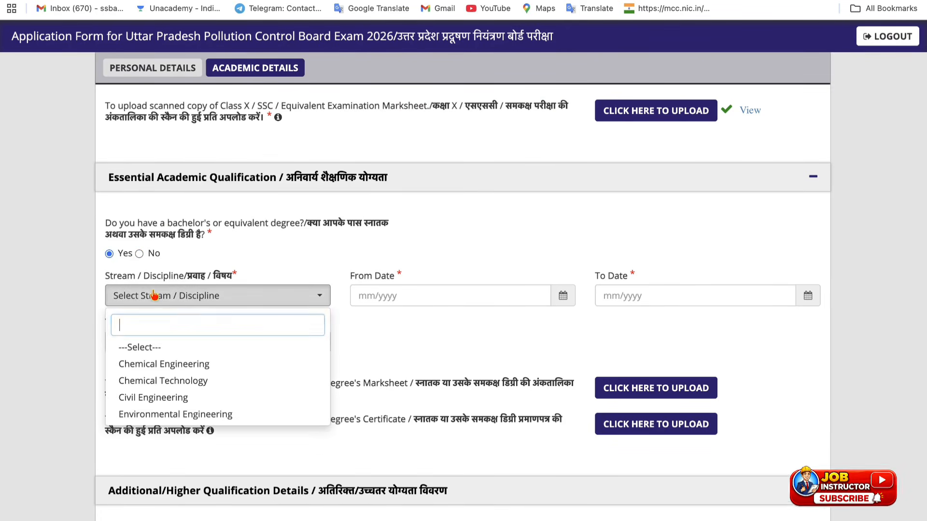
click(150, 401)
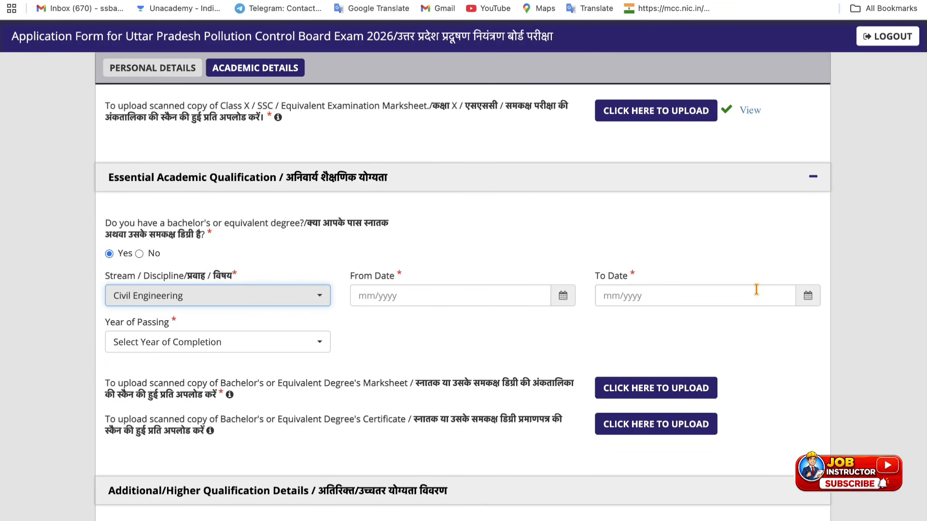
Step: Set the degree period from July 2012 to July 2016 with the month pickers
click(784, 298)
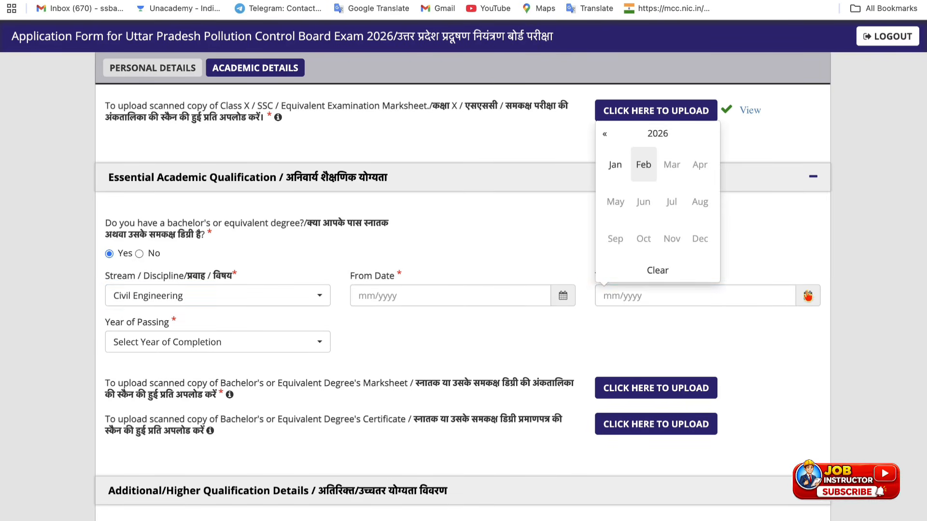
click(673, 135)
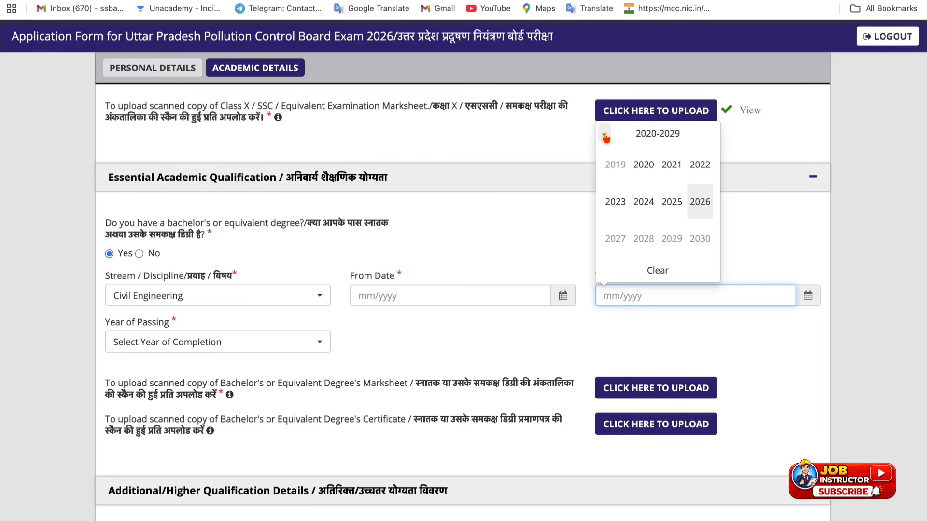
click(605, 135)
click(698, 203)
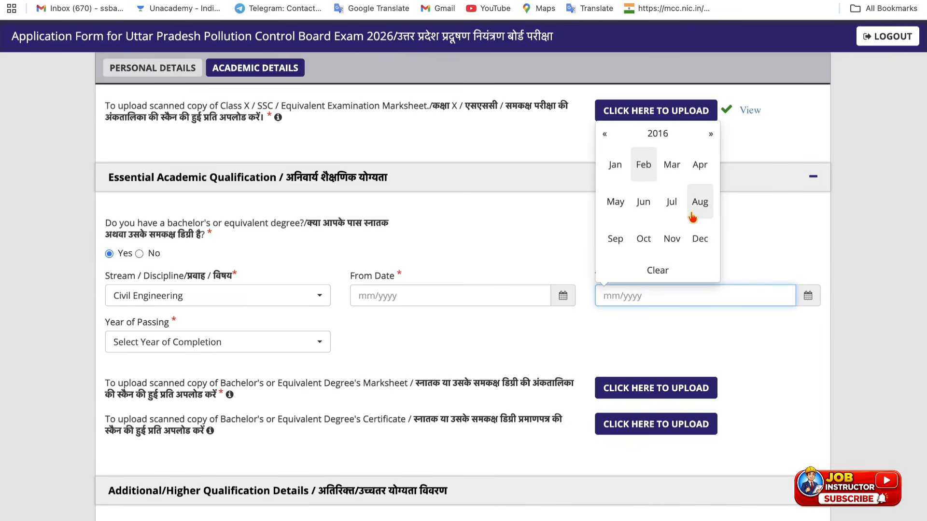
click(678, 205)
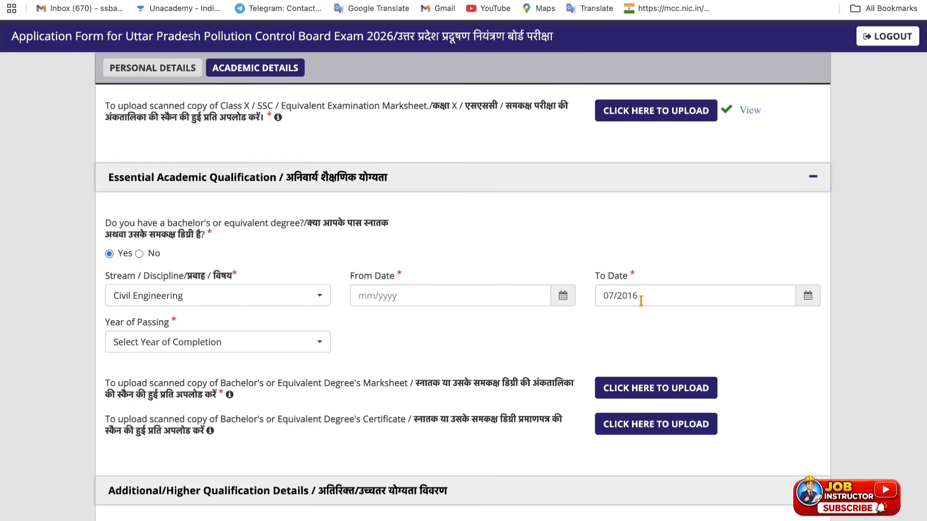
click(563, 297)
click(410, 136)
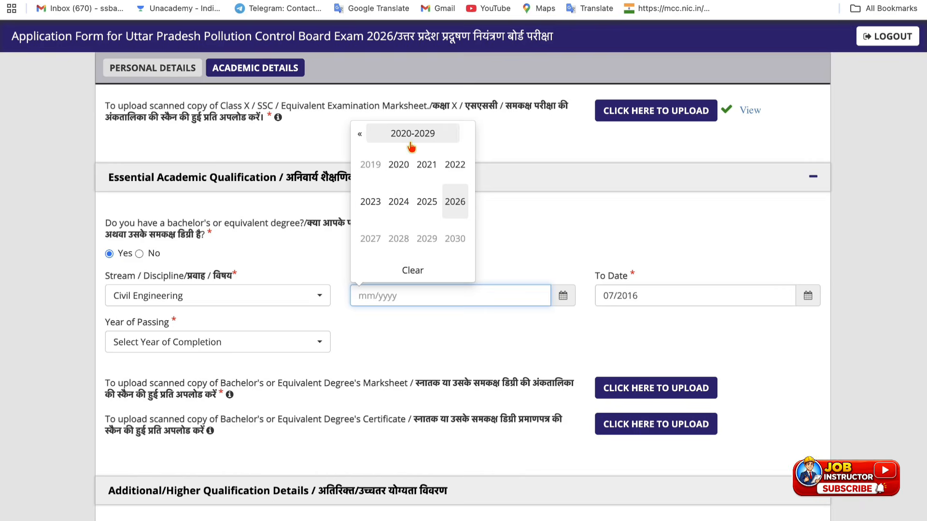
click(363, 139)
click(455, 165)
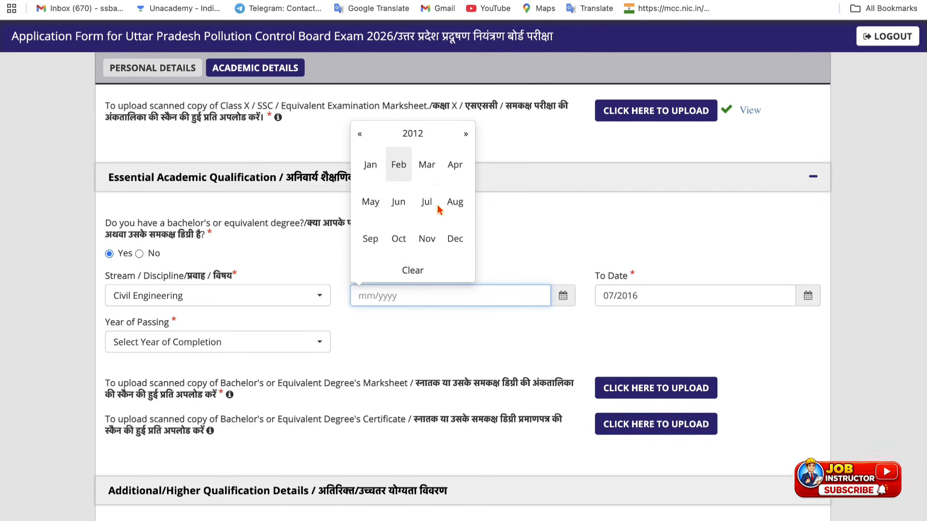
click(424, 202)
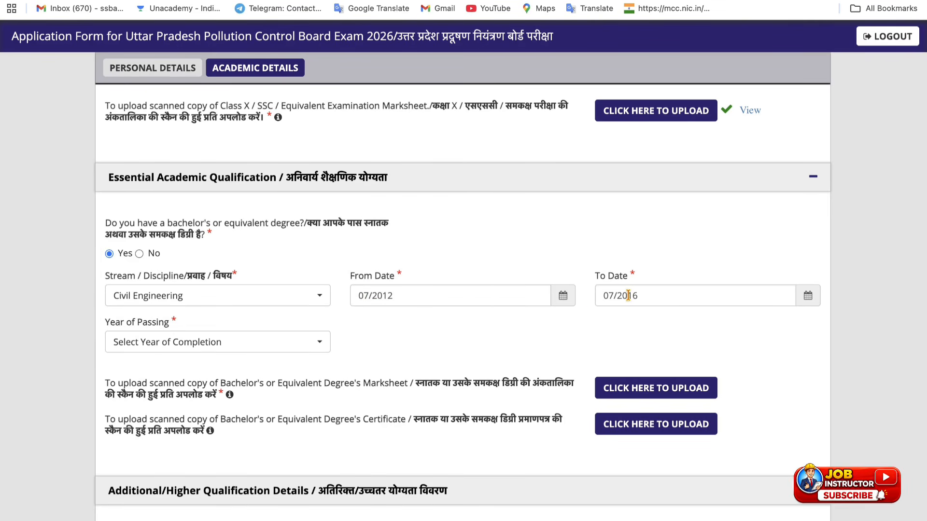
Step: Choose 2016 as the degree year of passing
click(180, 342)
text(2016)
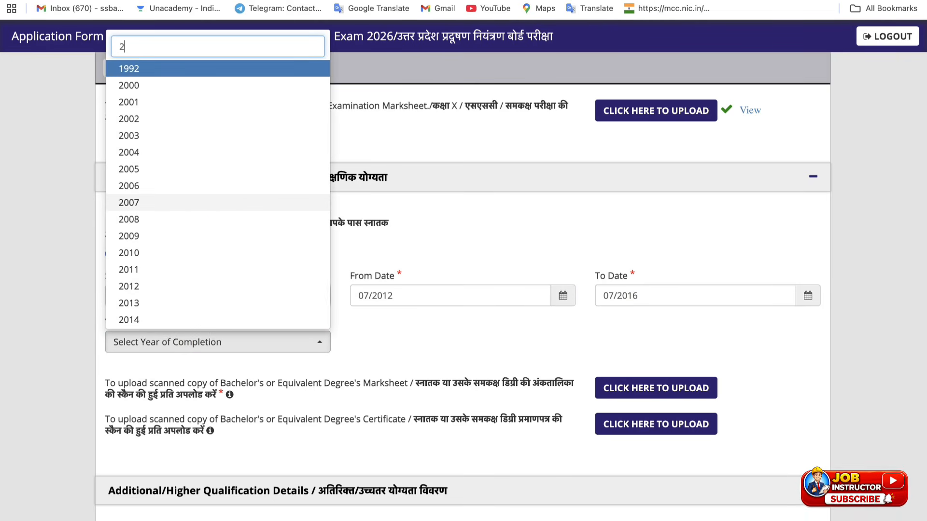
key(Return)
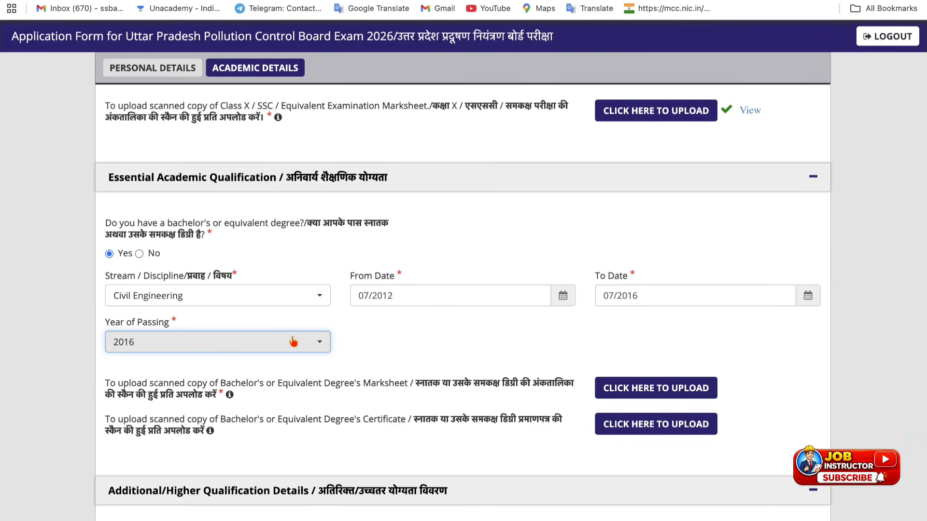
click(317, 376)
scroll(316, 375, down, 2)
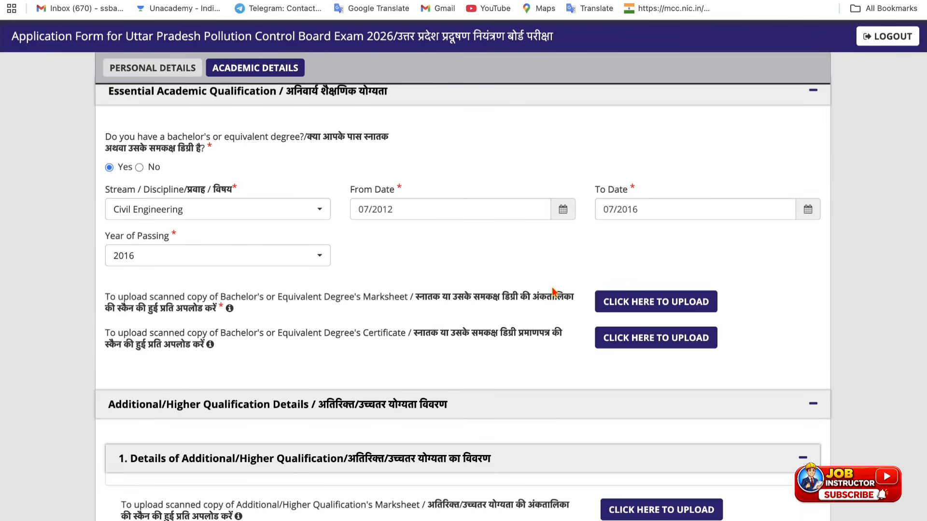
Step: Upload the bachelor's marksheet PDF under the degree section and close the dialog
click(637, 305)
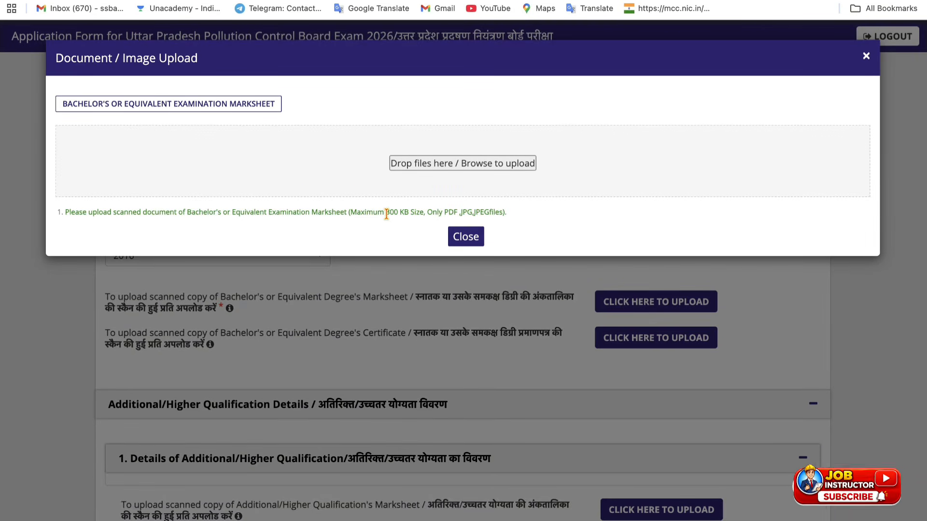
click(429, 165)
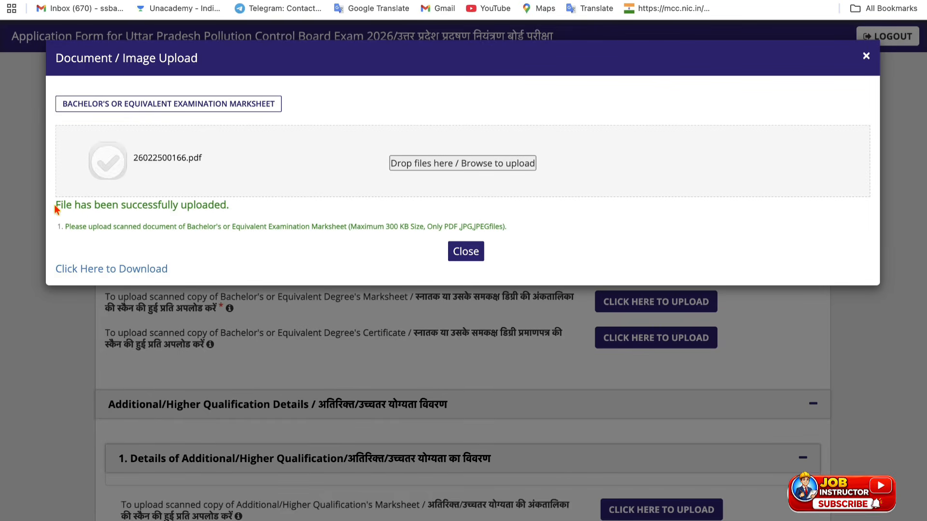
click(477, 259)
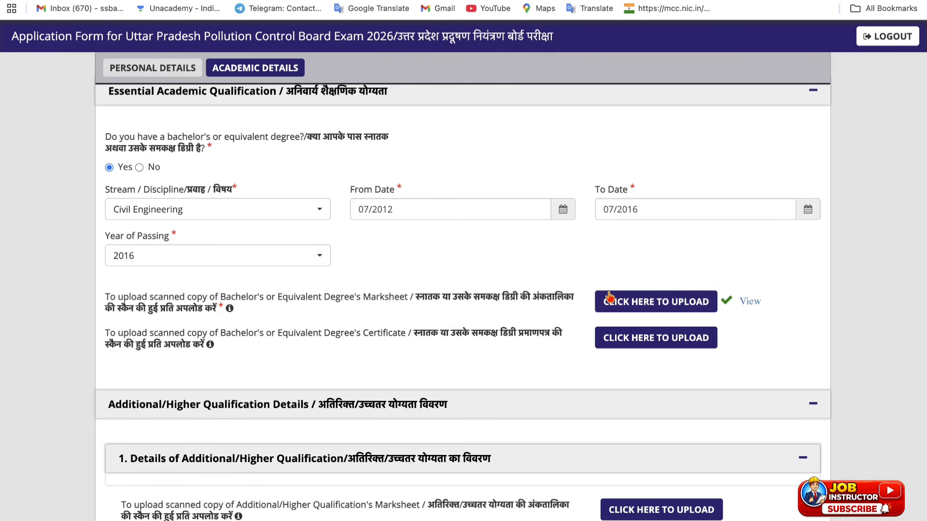
Step: Look through the Additional/Higher Qualification panel, leaving it empty and collapsed
scroll(386, 299, down, 3)
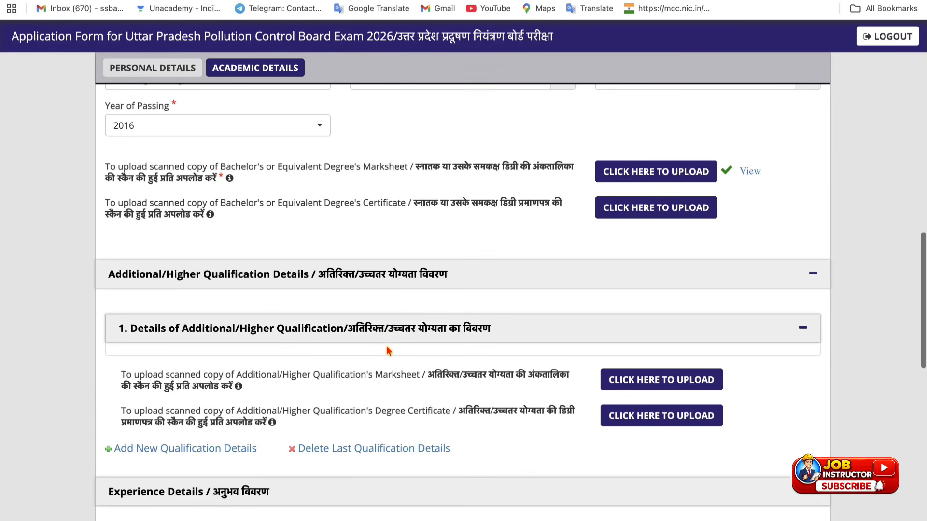
scroll(344, 255, down, 2)
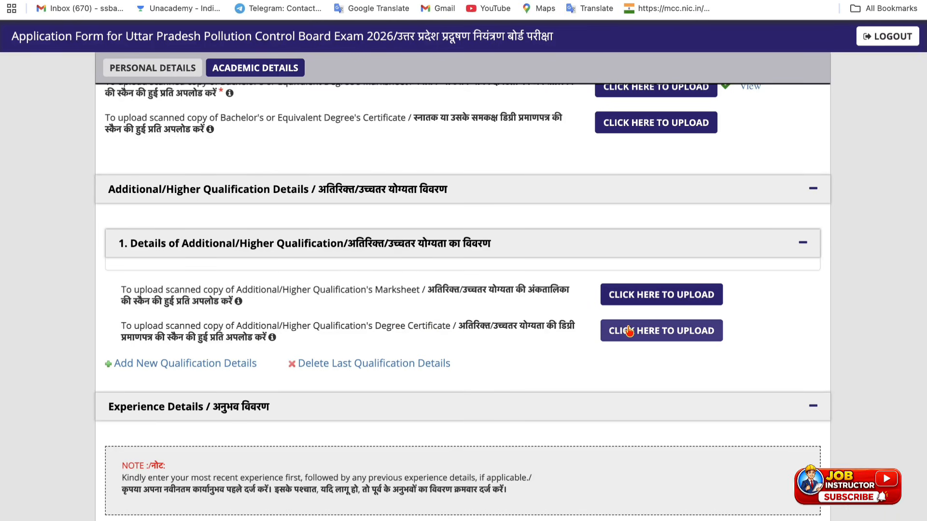
click(720, 244)
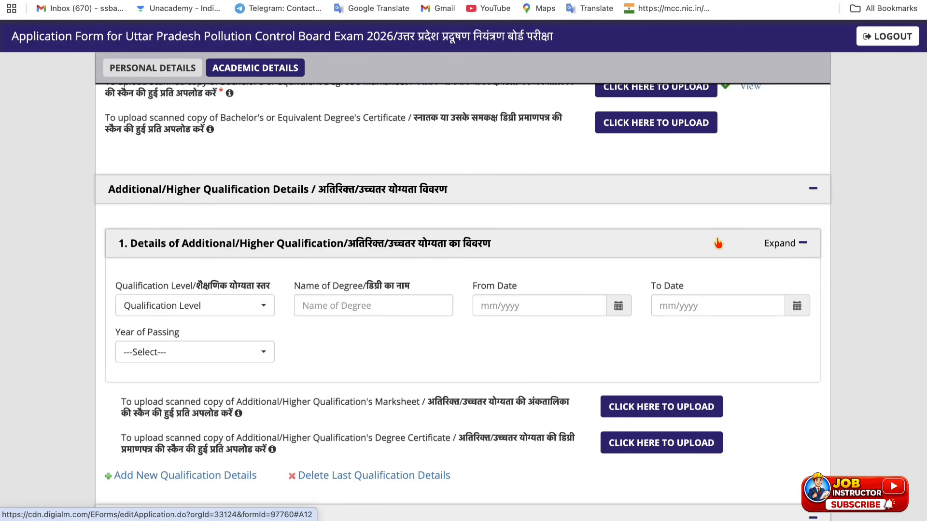
click(568, 182)
click(569, 182)
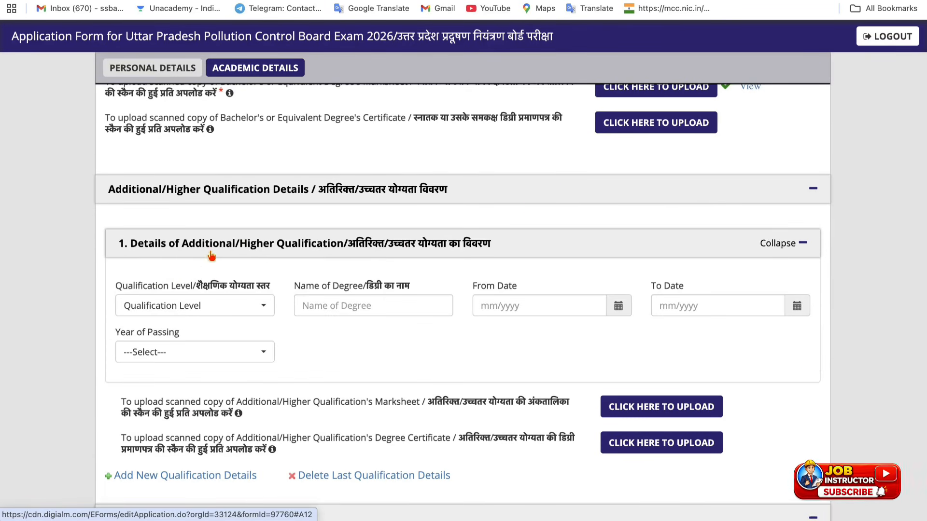
click(159, 311)
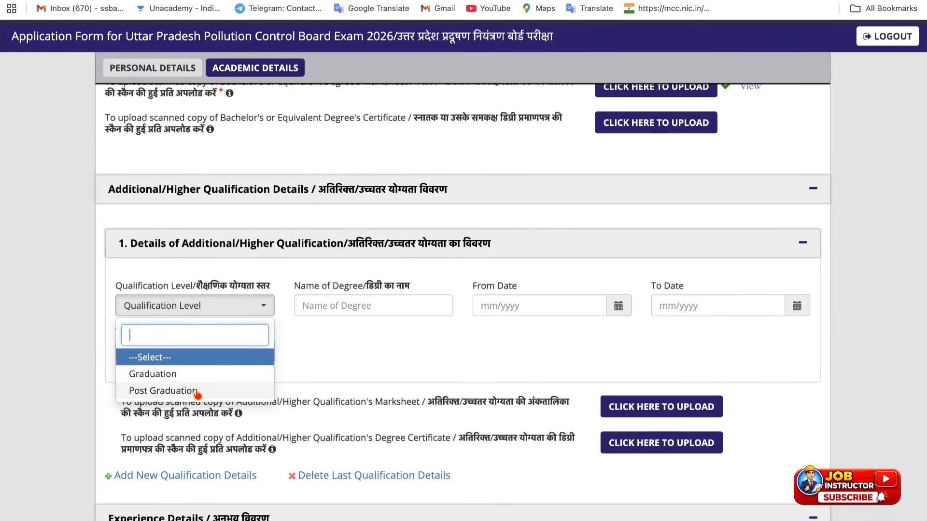
click(462, 338)
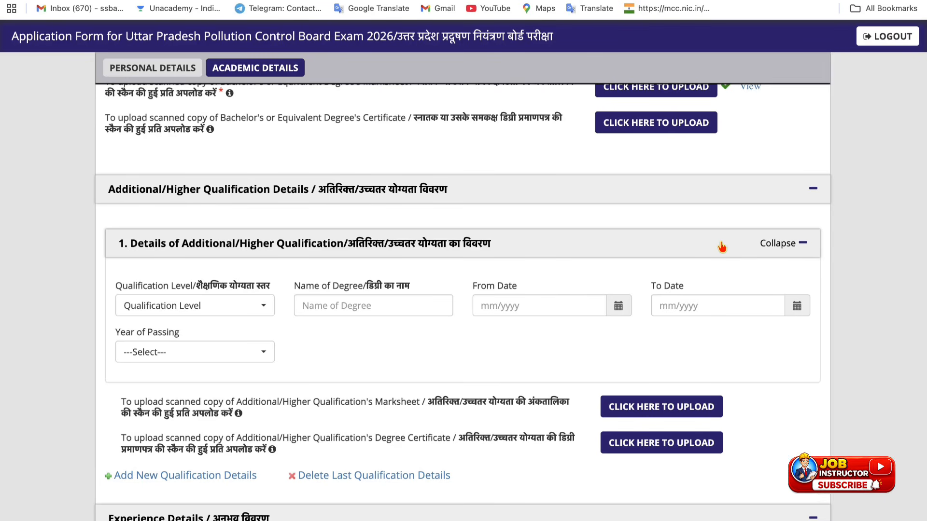
click(738, 241)
Step: Answer No to having filled the form earlier and save the academic details
scroll(283, 375, down, 5)
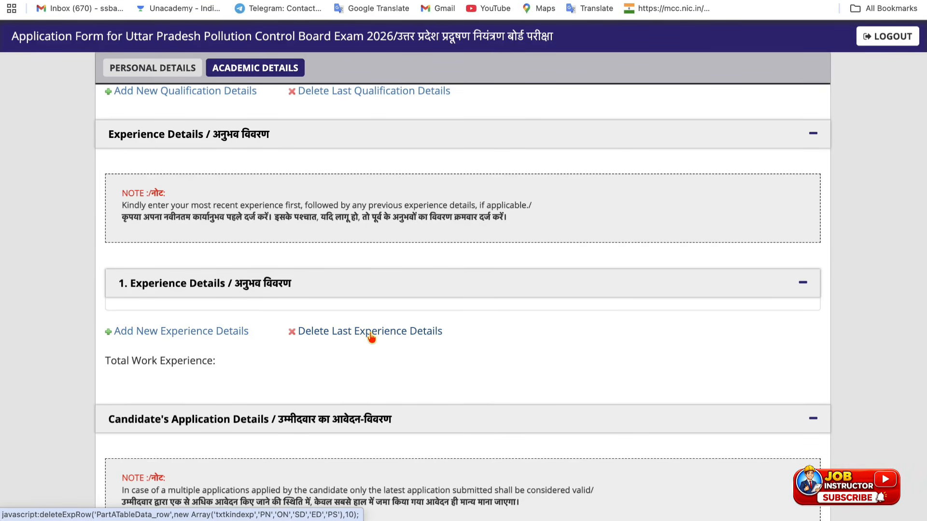
scroll(192, 384, down, 4)
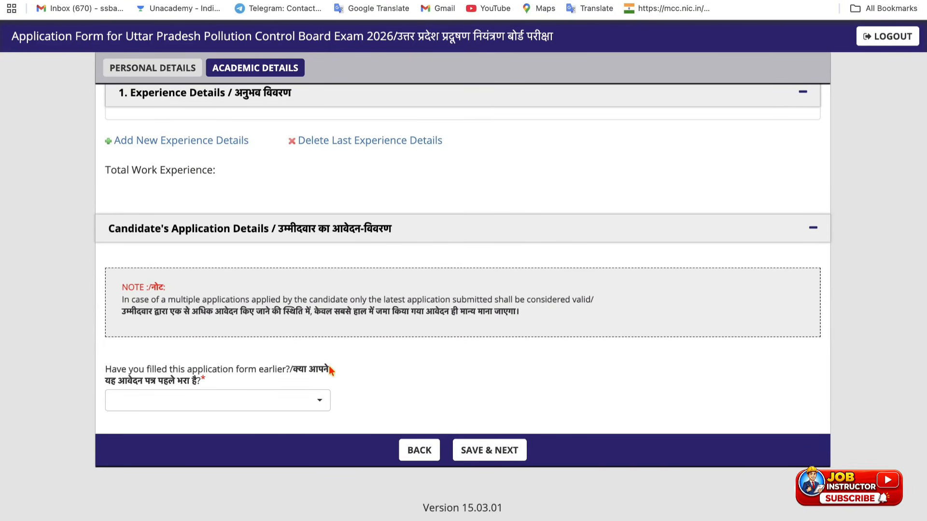
click(179, 401)
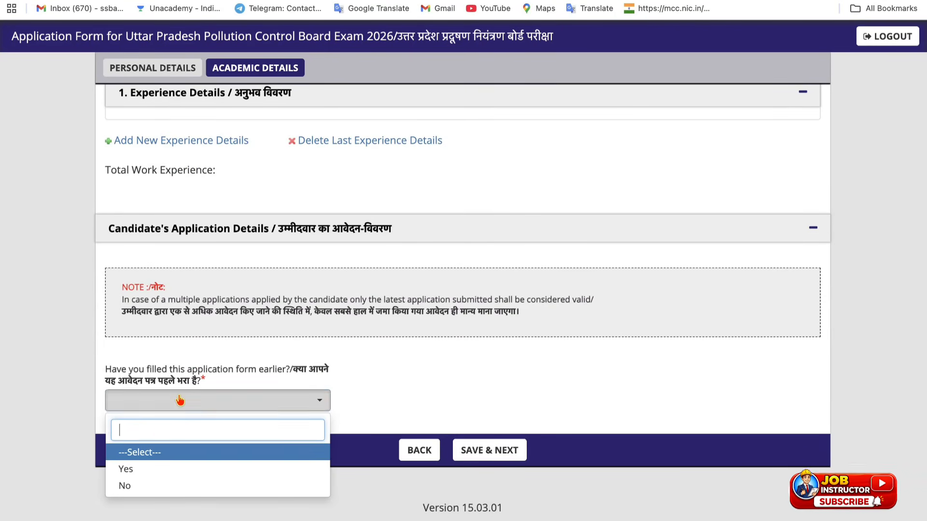
click(138, 488)
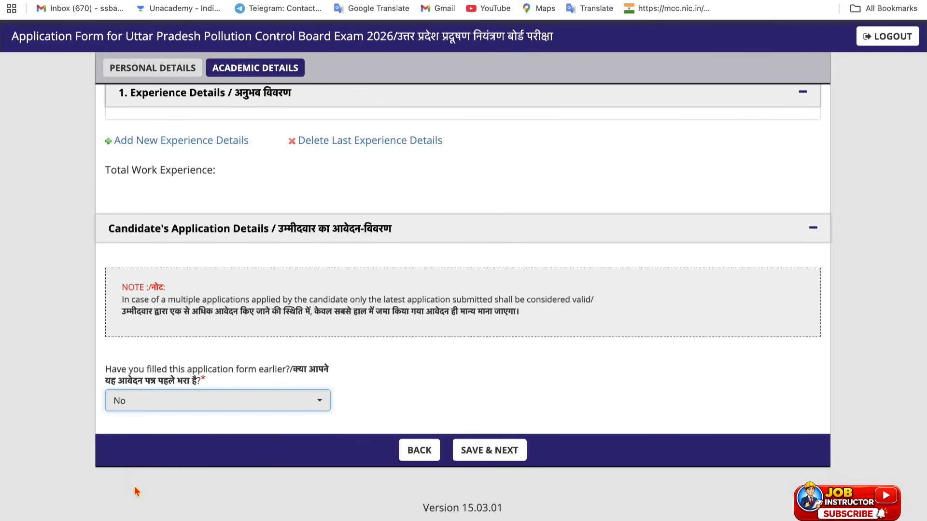
click(514, 462)
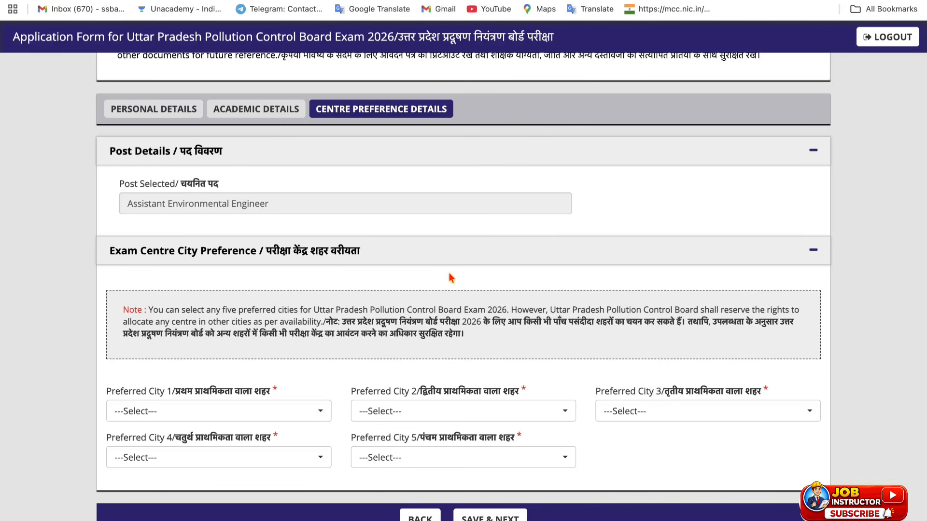
click(677, 0)
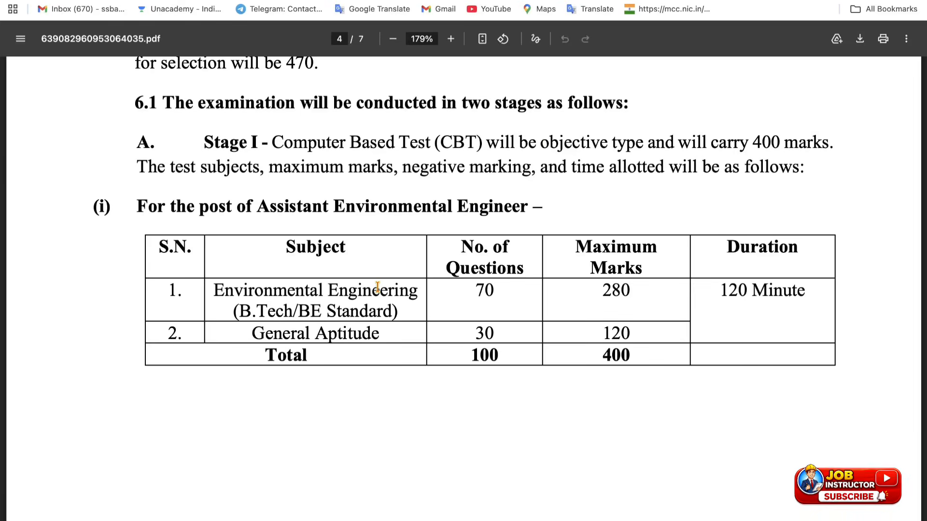
scroll(378, 287, down, 10)
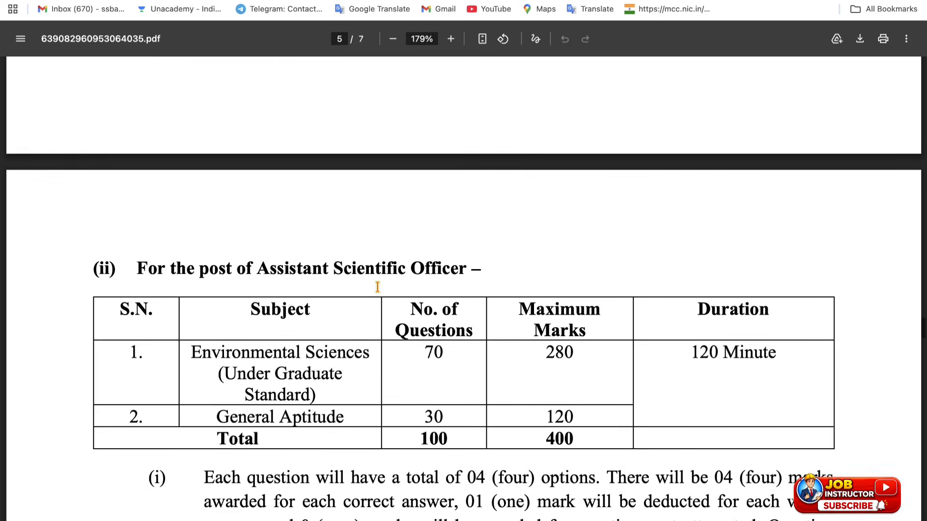
scroll(377, 286, down, 5)
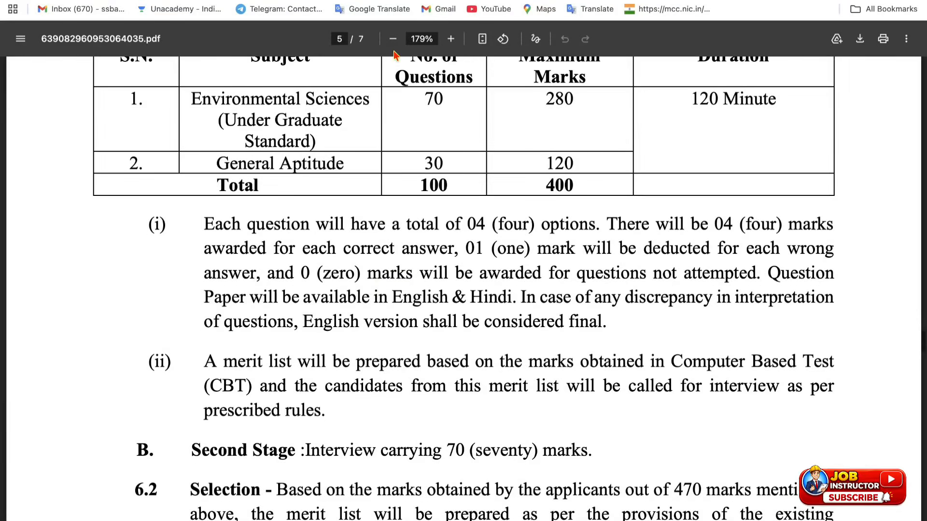
click(444, 1)
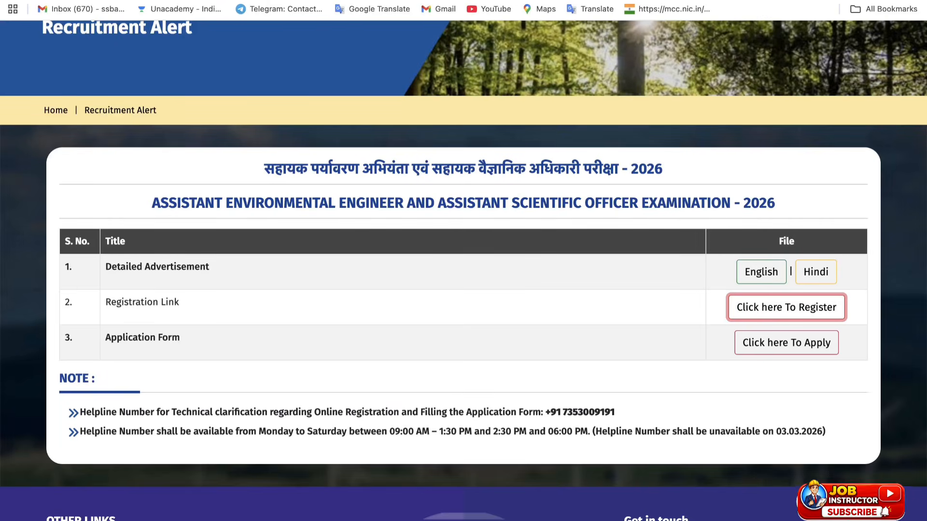
click(602, 2)
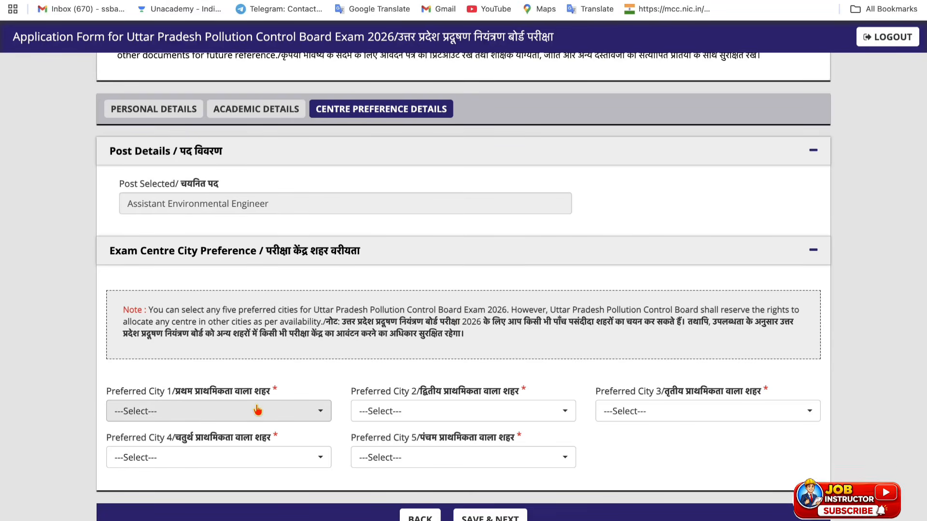
Step: Pick preferred cities 1–5 as Bareilly, Prayagraj, Jhansi, Meerut, Agra and save them
scroll(258, 411, down, 1)
click(249, 361)
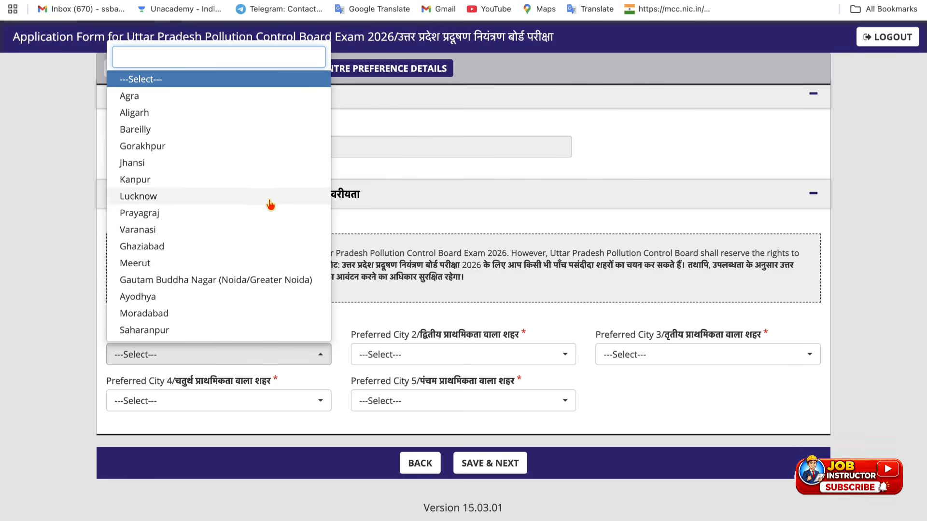
click(252, 131)
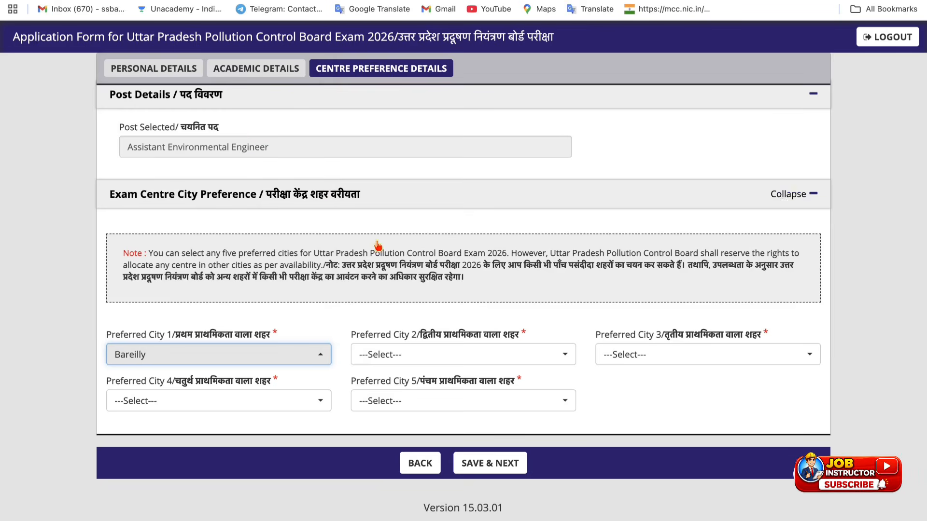
click(458, 356)
click(418, 212)
click(644, 356)
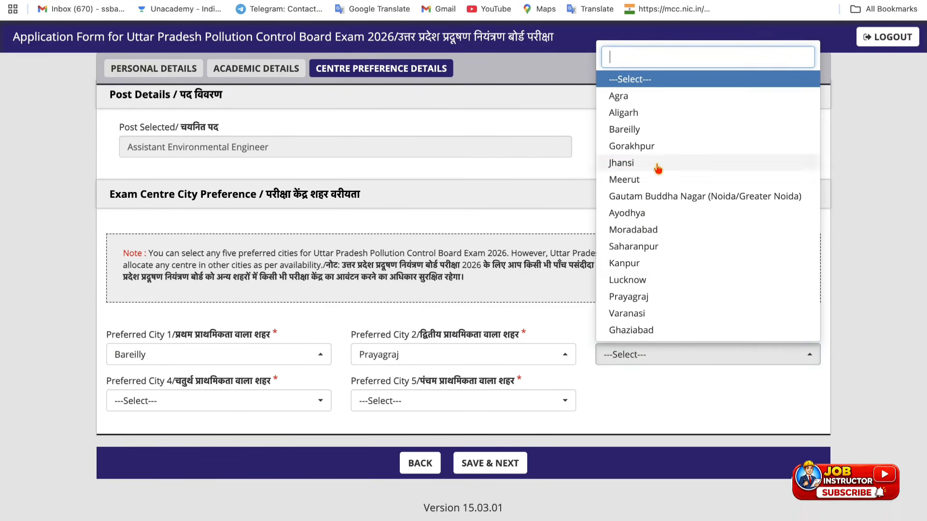
click(658, 164)
click(158, 406)
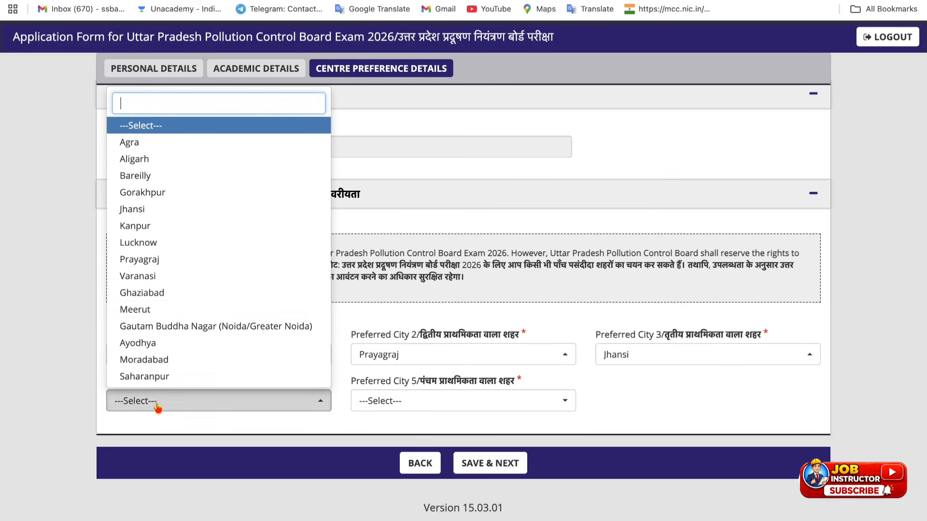
click(145, 309)
click(454, 401)
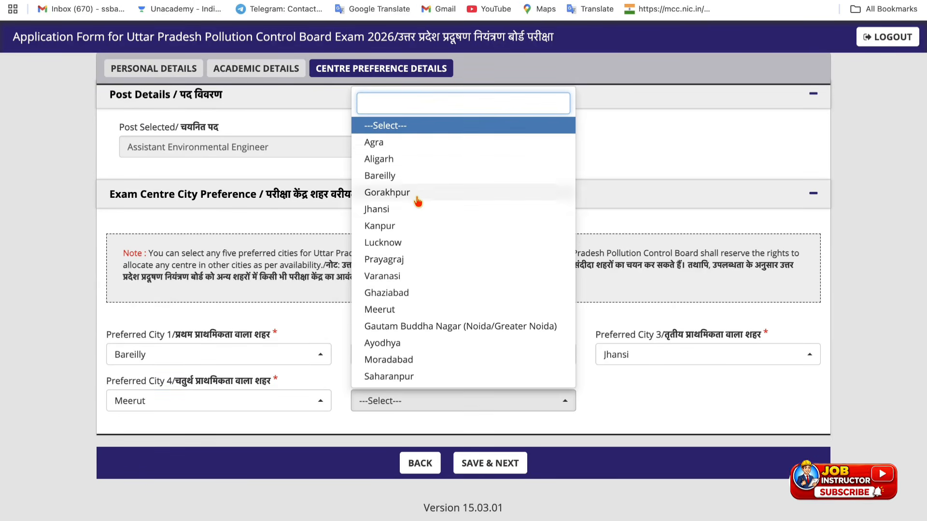
click(419, 143)
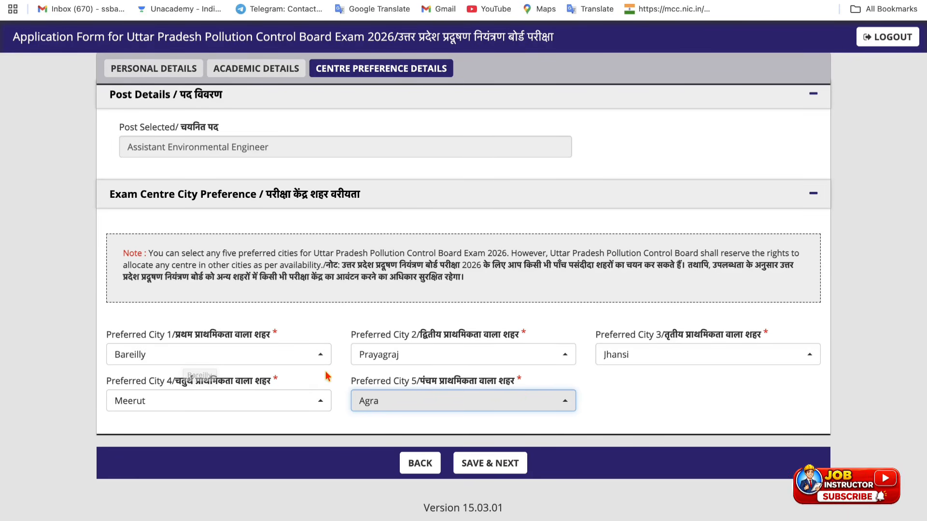
click(492, 462)
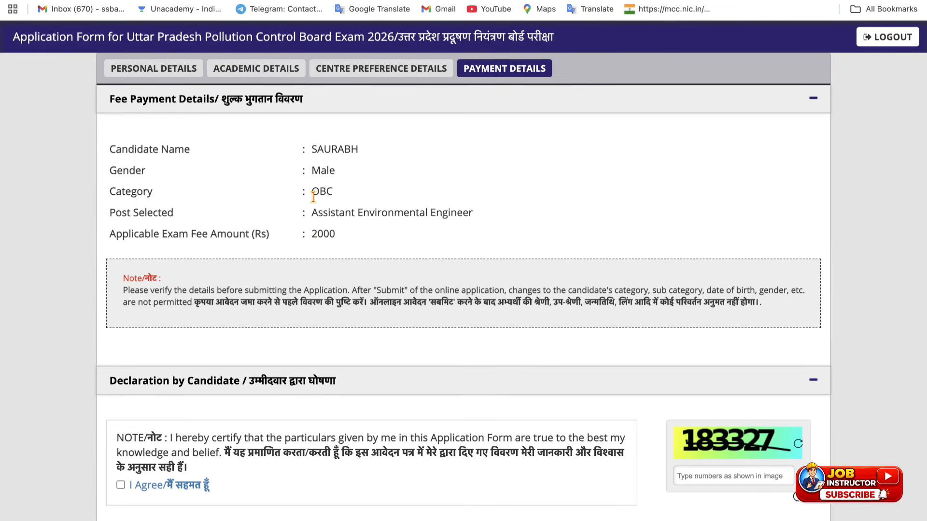
Step: Enter '1' as the captcha value, then preview and submit the application
scroll(315, 237, down, 2)
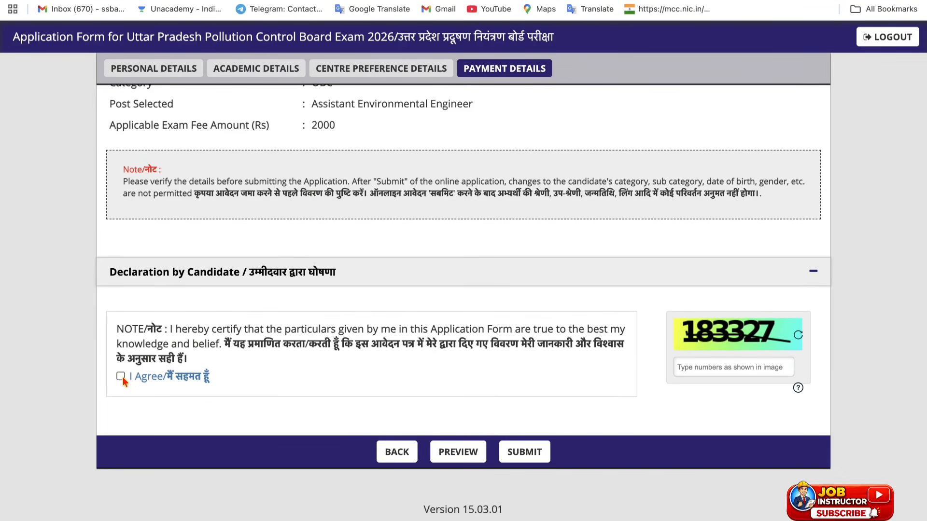
click(732, 367)
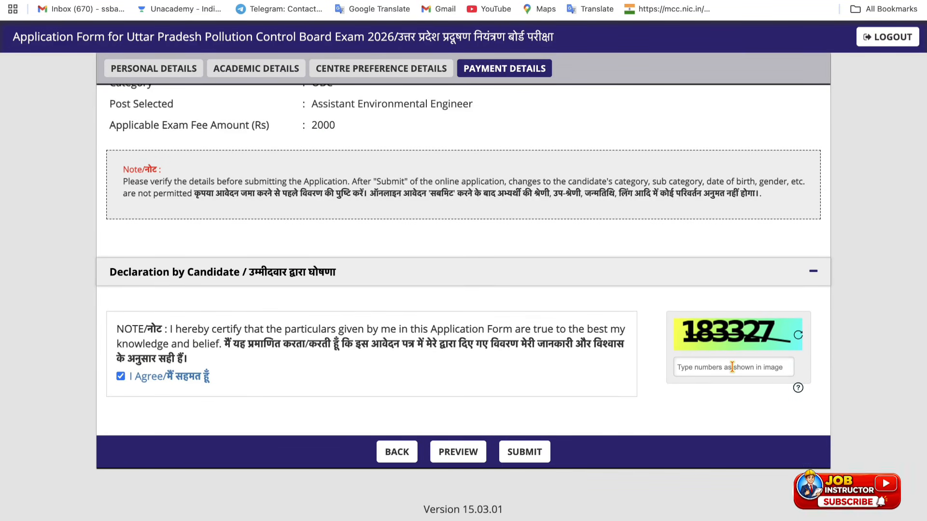
text(183327)
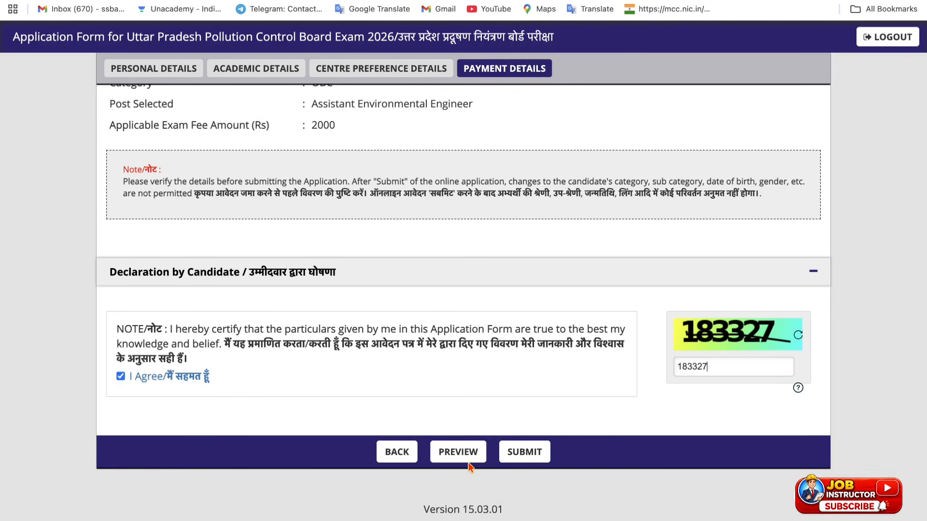
click(460, 452)
click(537, 458)
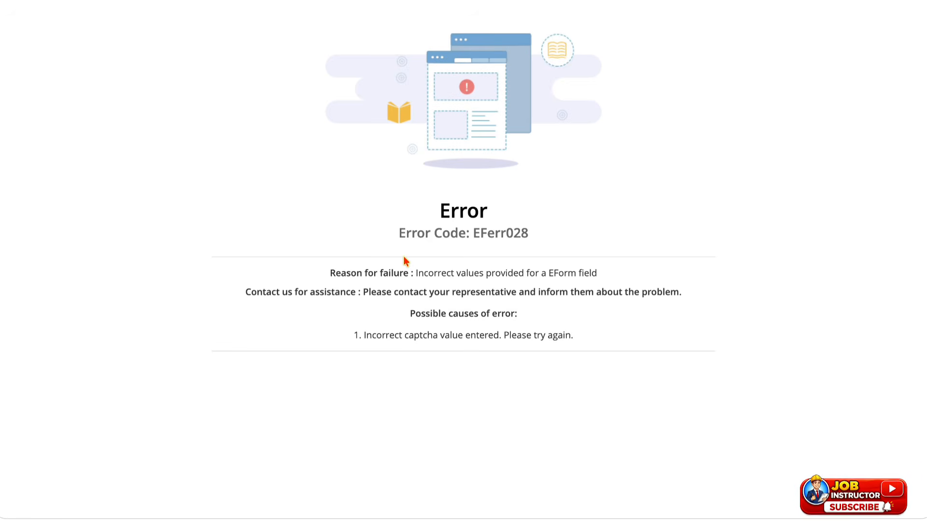
Step: Highlight the Error EFerr028 'Reason for failure' line reporting the incorrect captcha value
drag(411, 273, 597, 275)
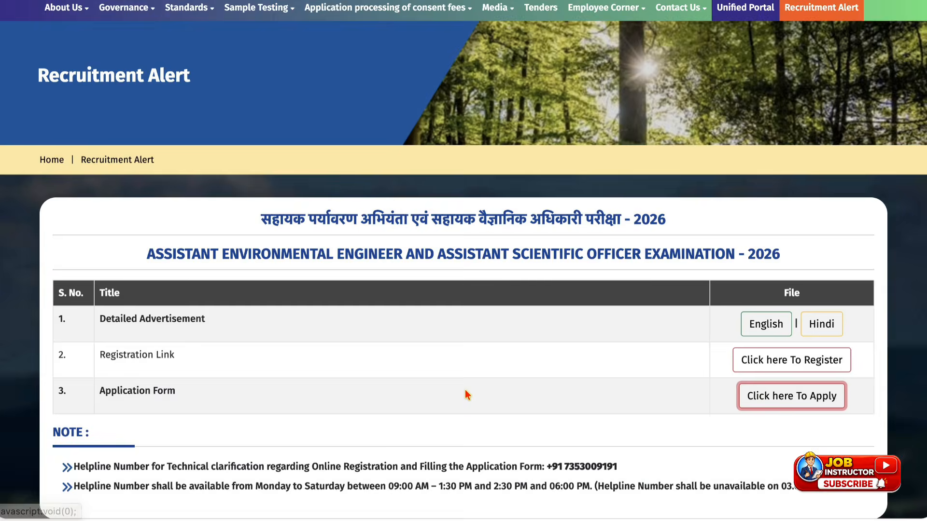
scroll(466, 393, down, 2)
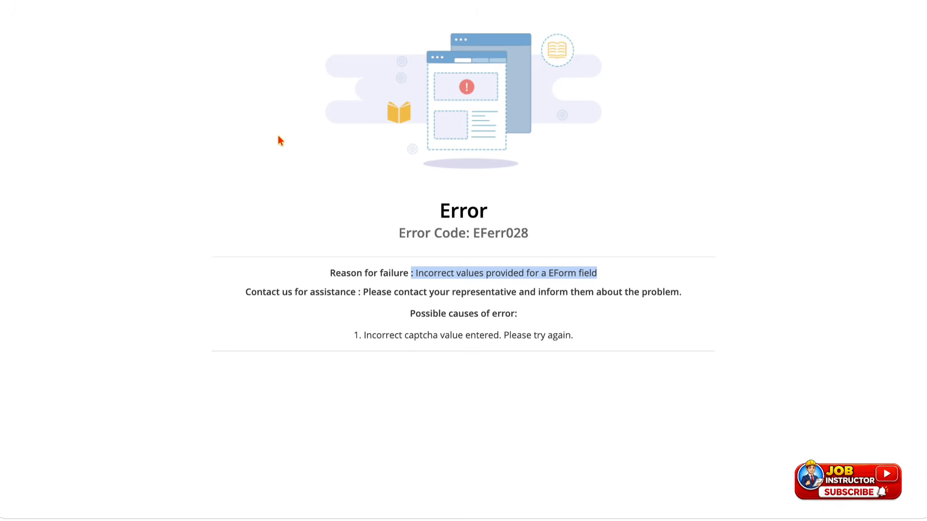
click(336, 275)
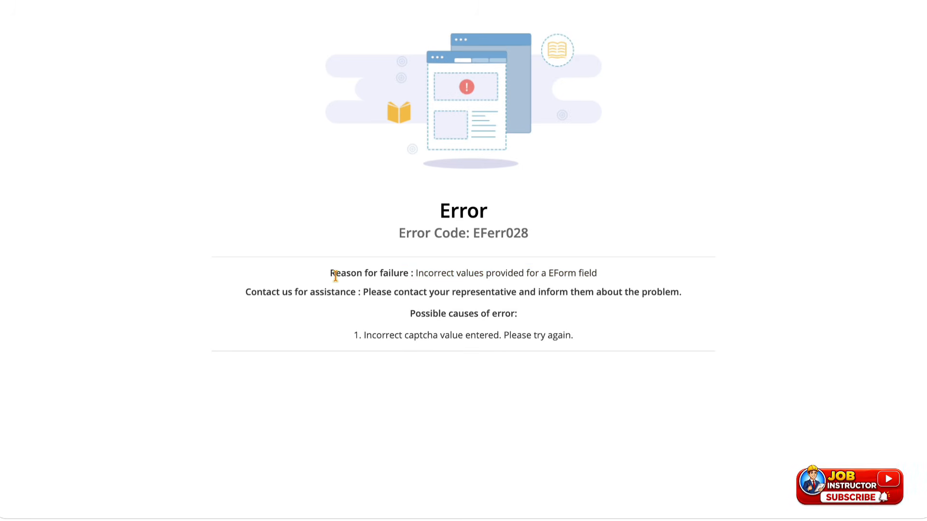
drag(336, 275, 608, 278)
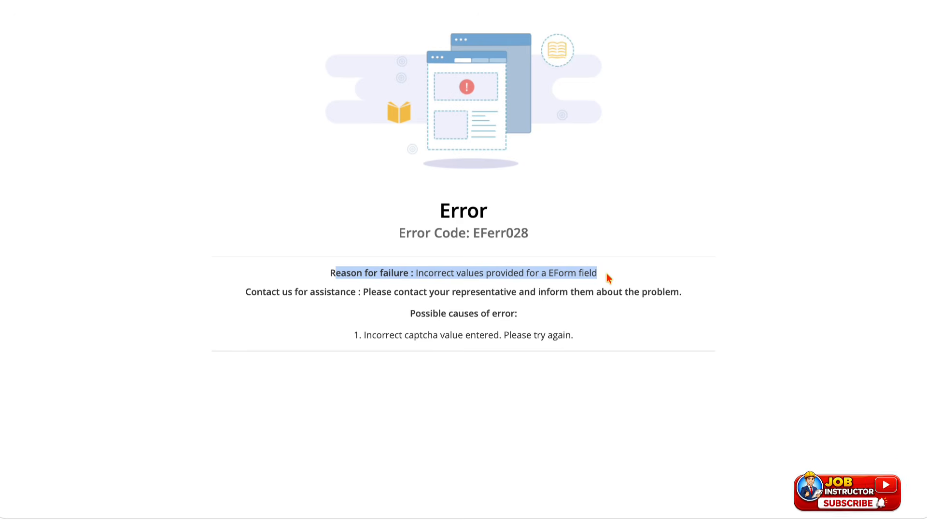
click(540, 273)
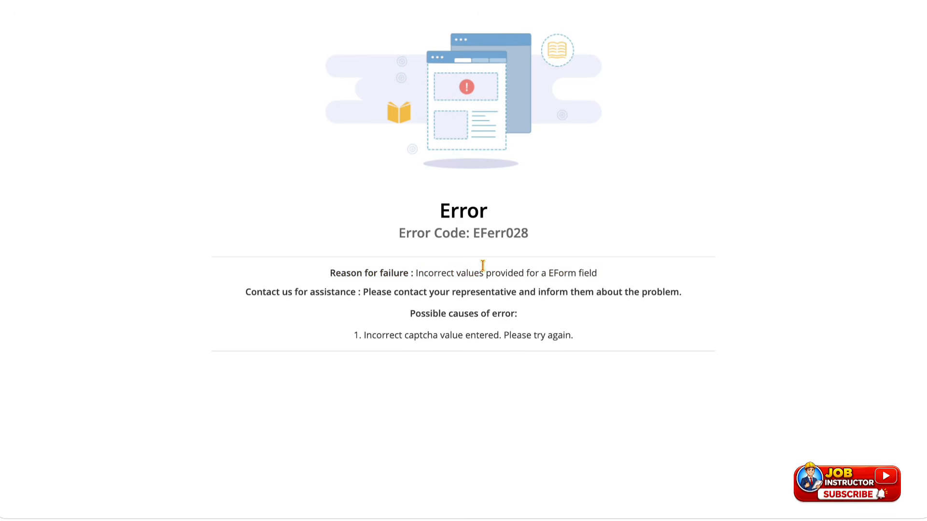